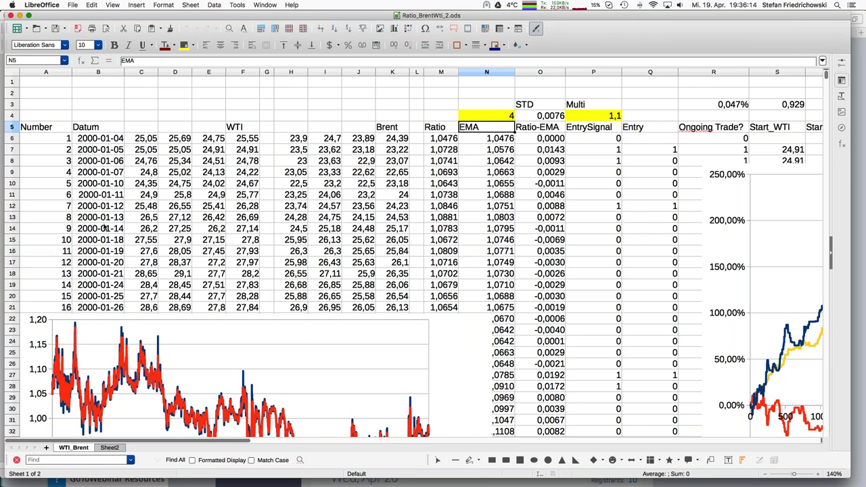
Step: Examine the WTI and Brent price columns and the Ratio formula in M6 that relates them
scroll(105, 228, "down", 1)
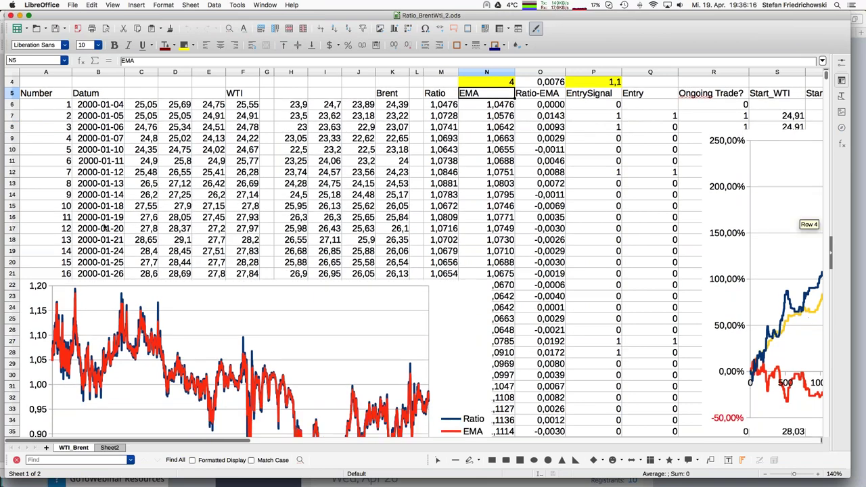
scroll(105, 229, "up", 1)
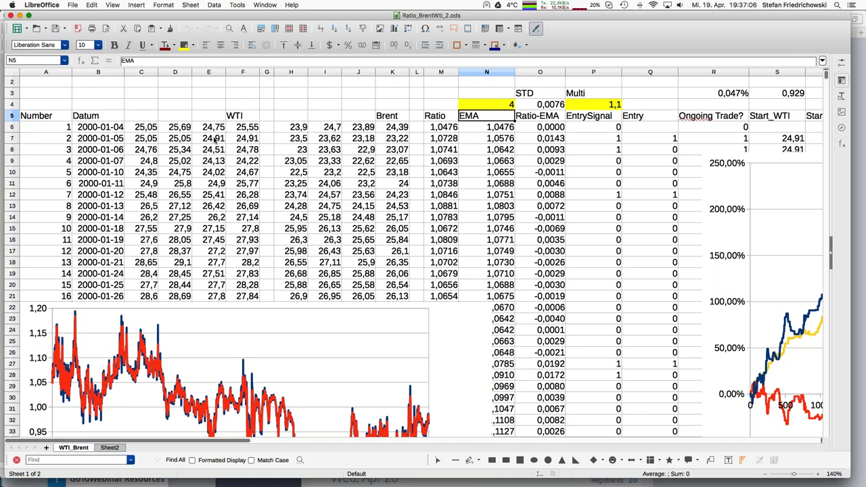
left_click(238, 119)
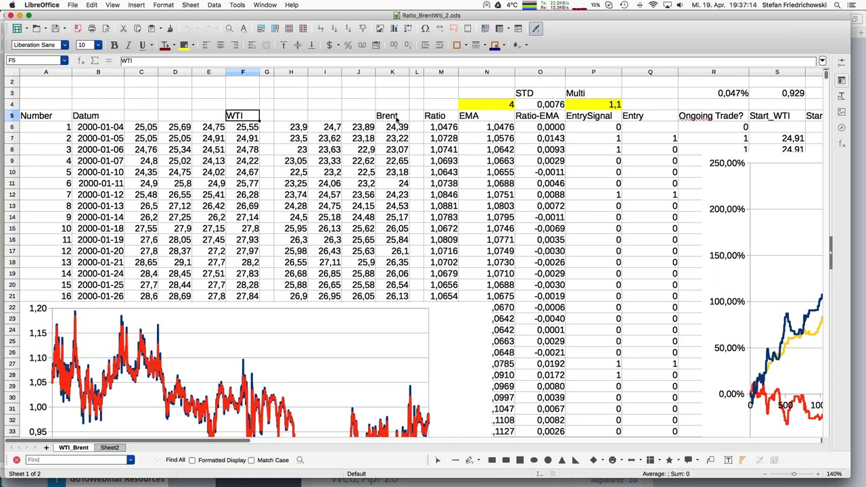
left_click(241, 129)
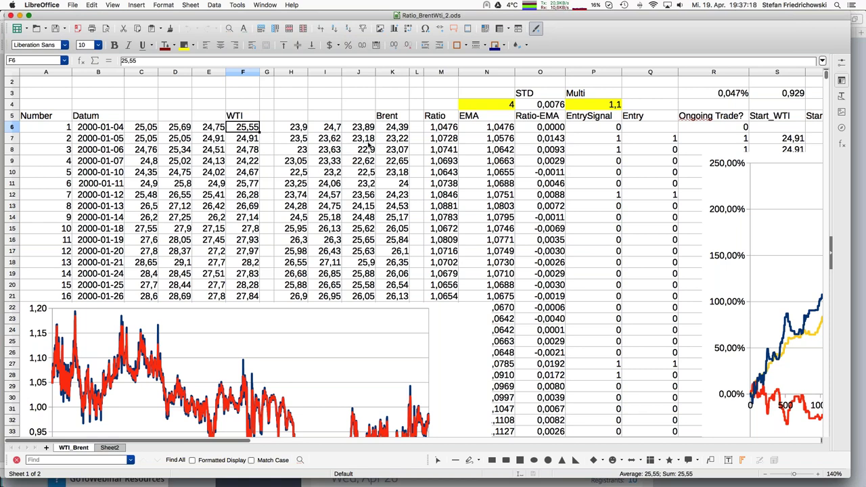
left_click(439, 130)
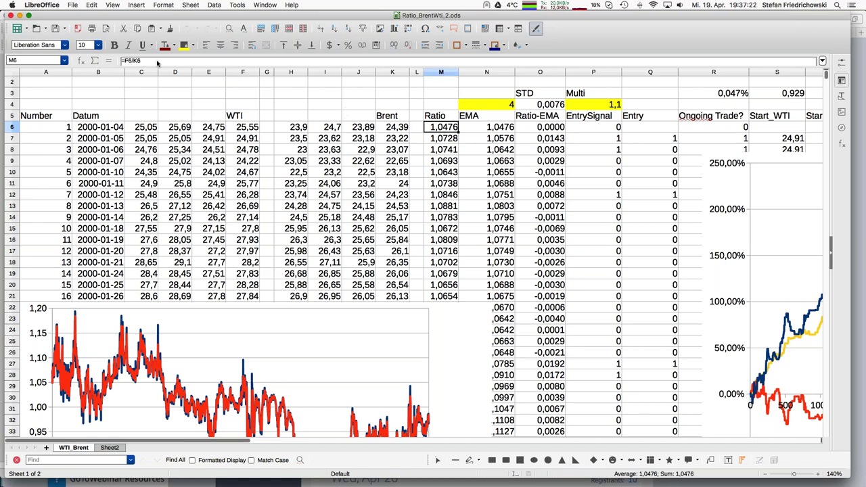
double_click(440, 132)
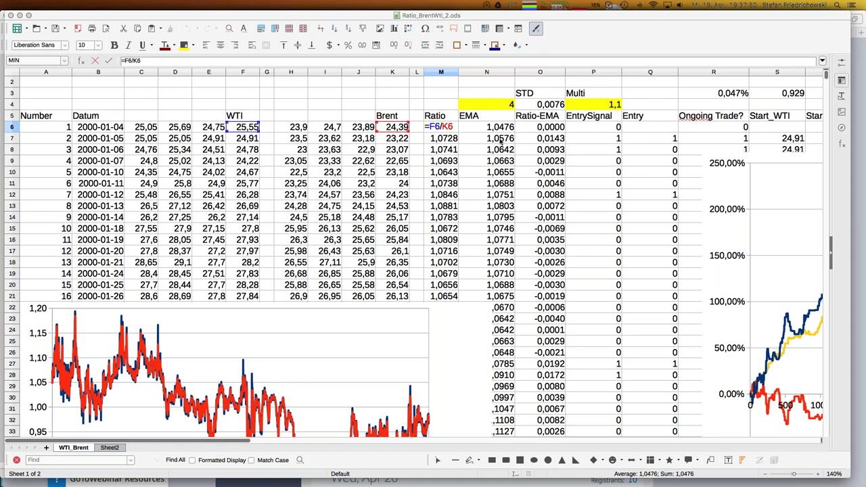
left_click(501, 139)
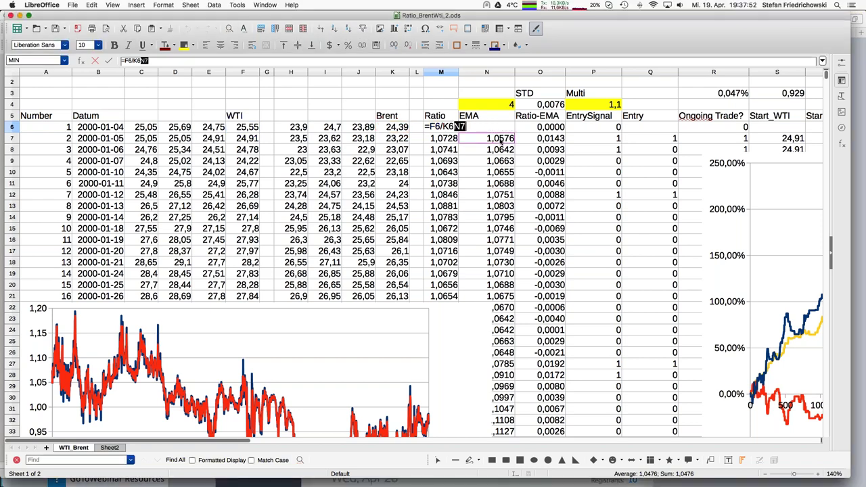
key("Return")
Step: Inspect the EMA formulas in column N row by row, from N7 down to N11
left_click(501, 138)
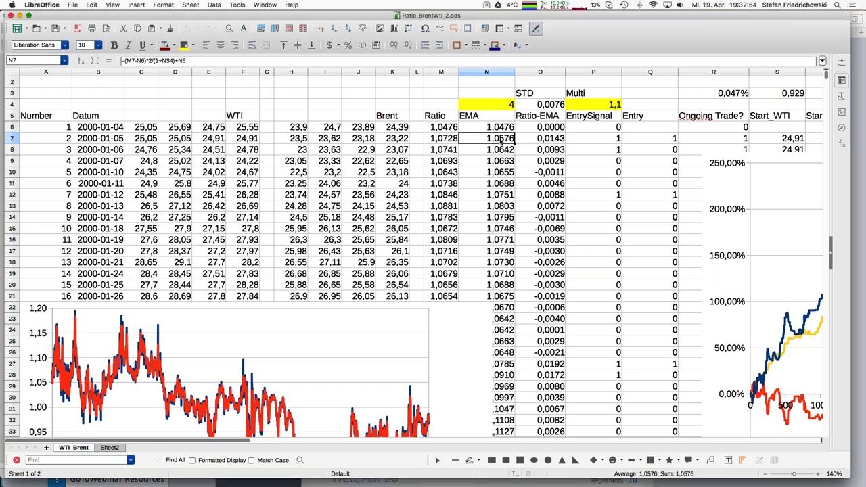
key("Down")
key("Down")
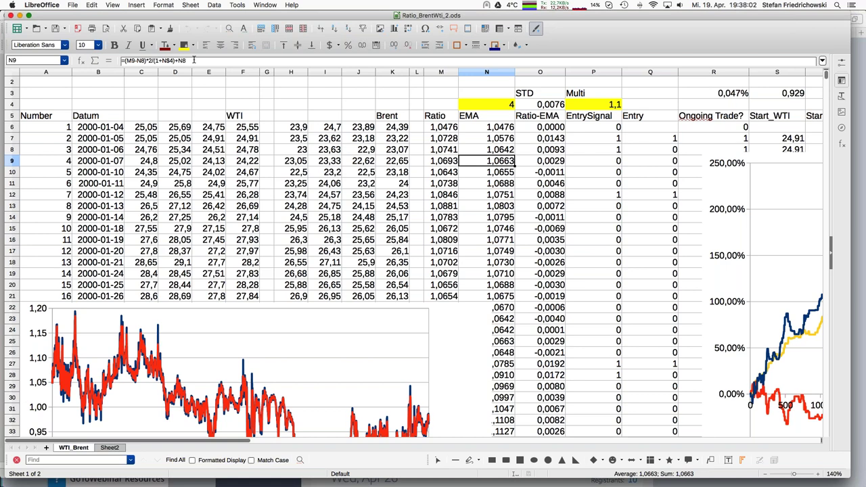
key("Up")
key("Up")
key("Up")
key("Up")
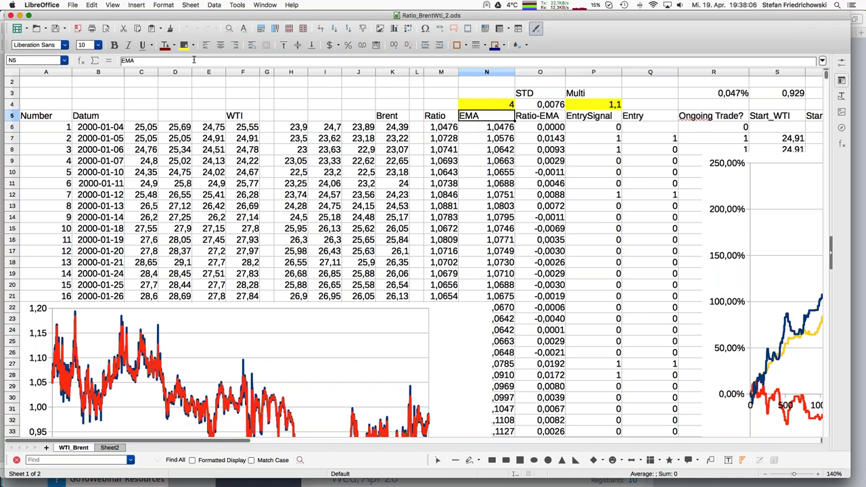
key("Down")
key("Down")
key("Down")
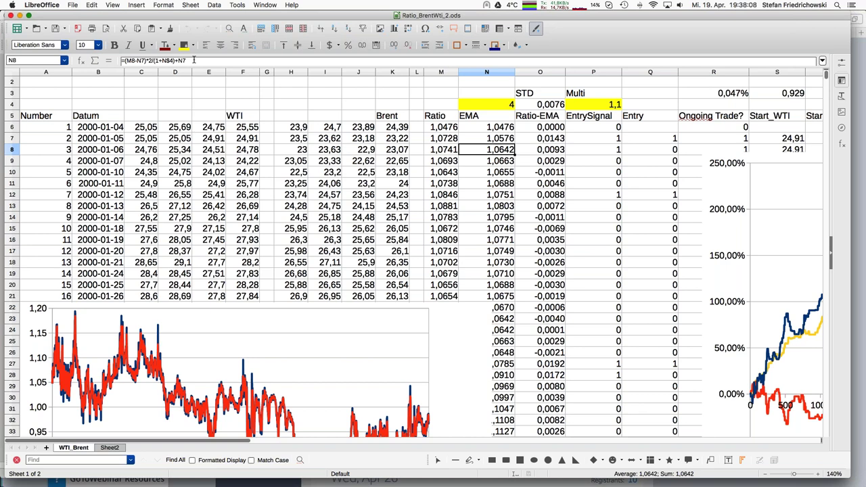
key("Up")
key("Up")
key("Up")
key("Up")
key("Down")
key("Down")
key("Down")
key("Down")
key("Down")
key("Down")
key("Down")
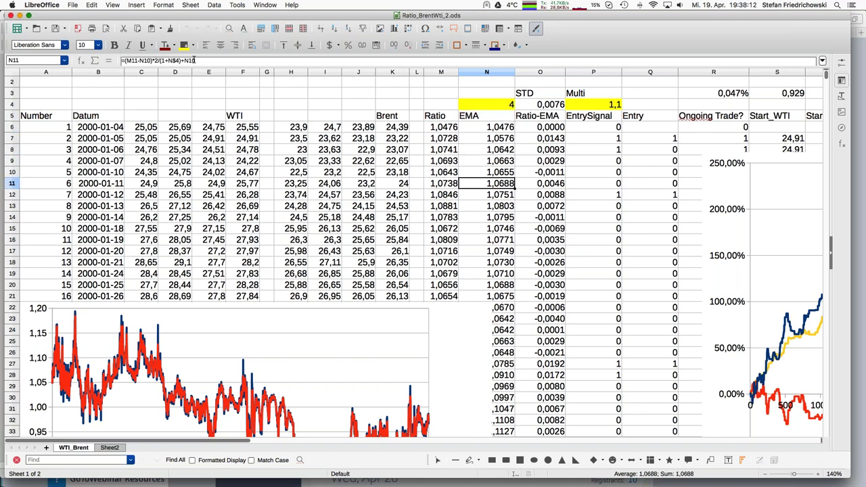
Step: Review the EMA period in N4, its use in the N7 formula, and the Ratio-EMA formula in O7
left_click(496, 109)
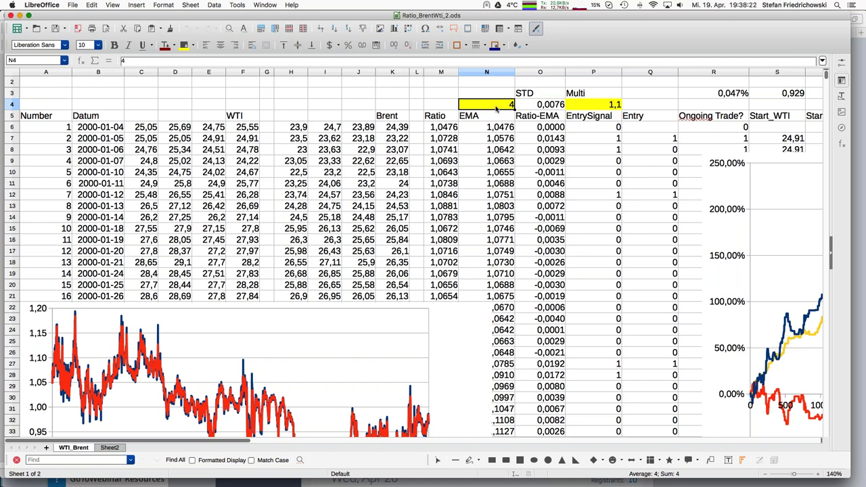
key("Down")
key("Down")
key("Down")
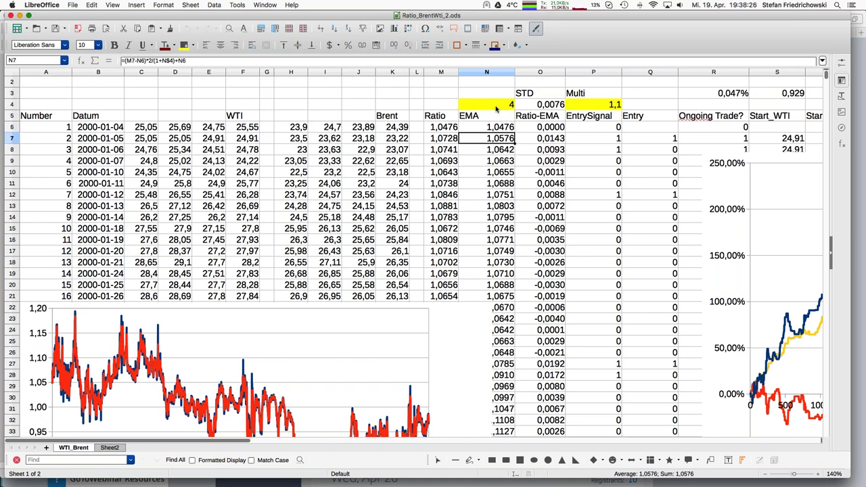
key("Right")
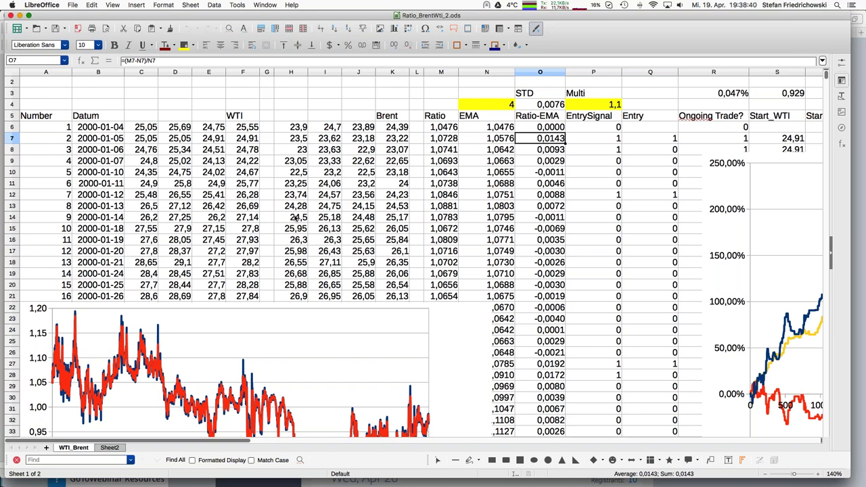
Step: Examine the chart comparing Ratio with EMA over the full history and the close-up chart beneath it
scroll(295, 217, "down", 3)
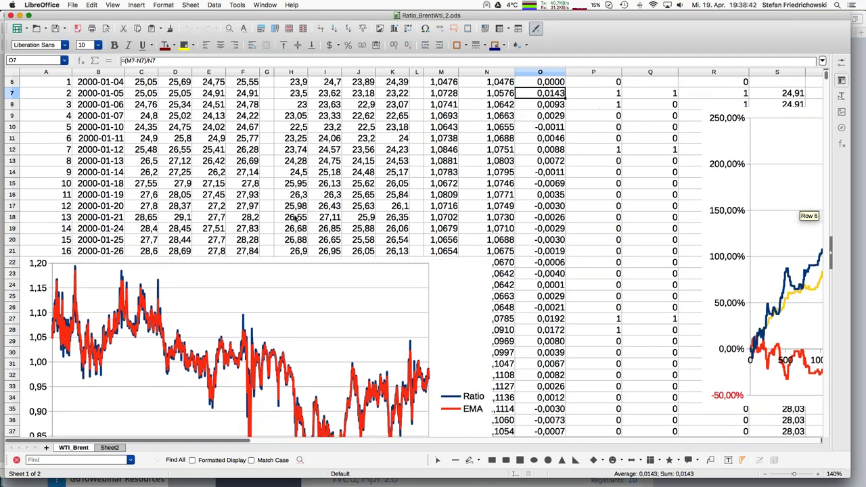
scroll(296, 218, "down", 2)
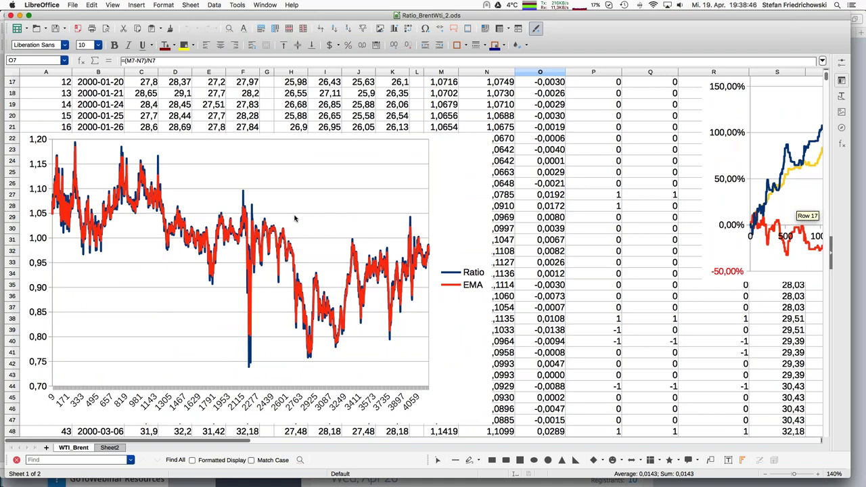
scroll(296, 218, "down", 1)
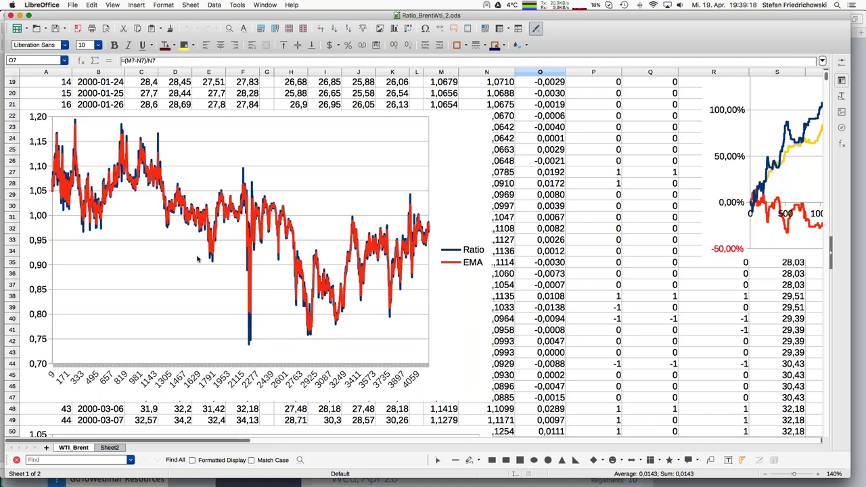
scroll(197, 259, "down", 8)
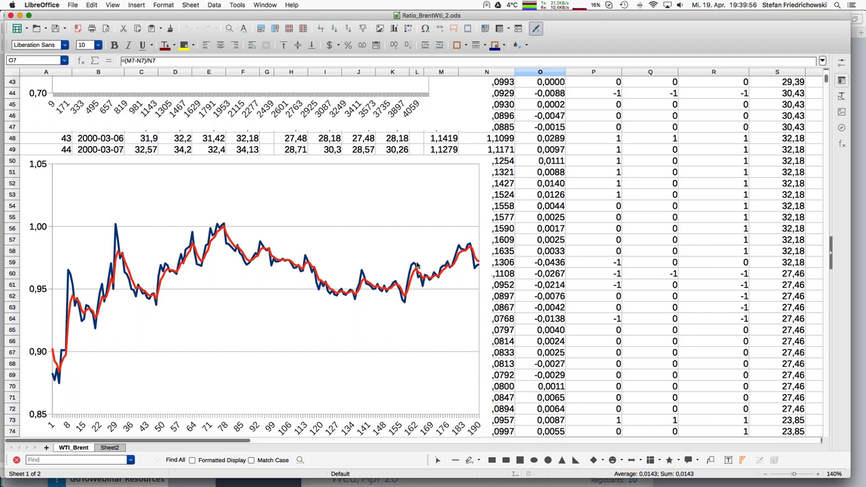
scroll(494, 293, "down", 3)
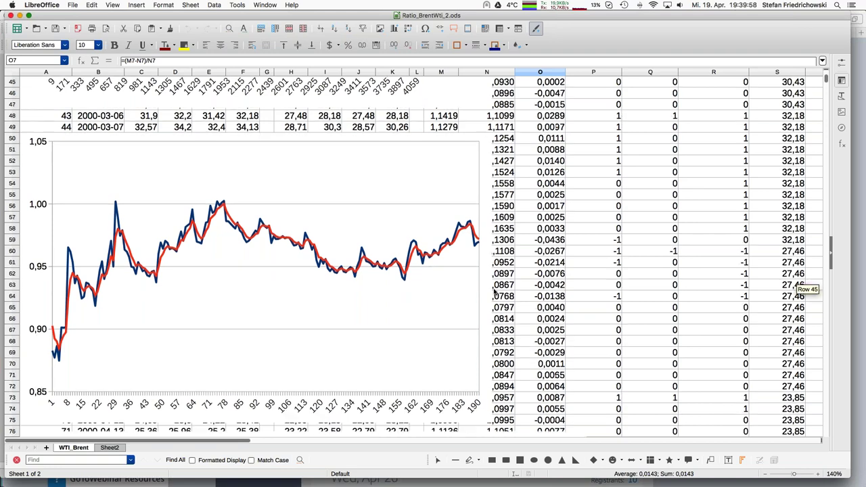
scroll(495, 293, "down", 1)
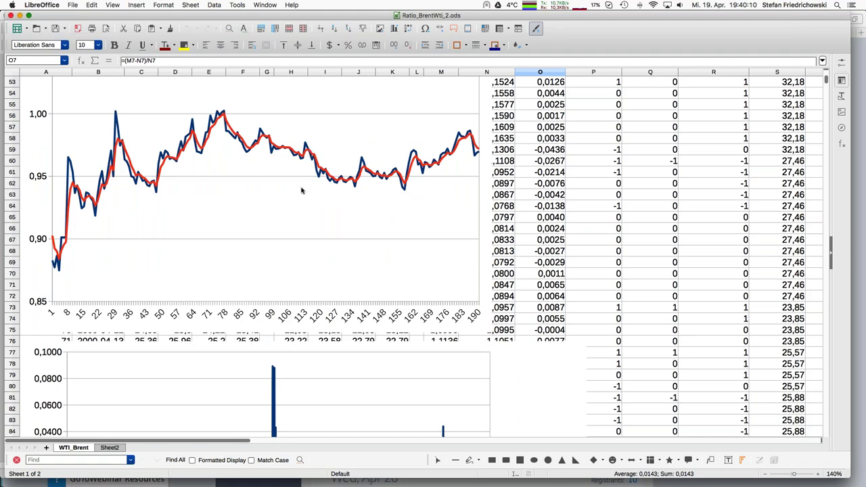
Step: Examine the Ratio-EMA chart of the full history and the one covering points 4000 to 4200
scroll(302, 191, "down", 2)
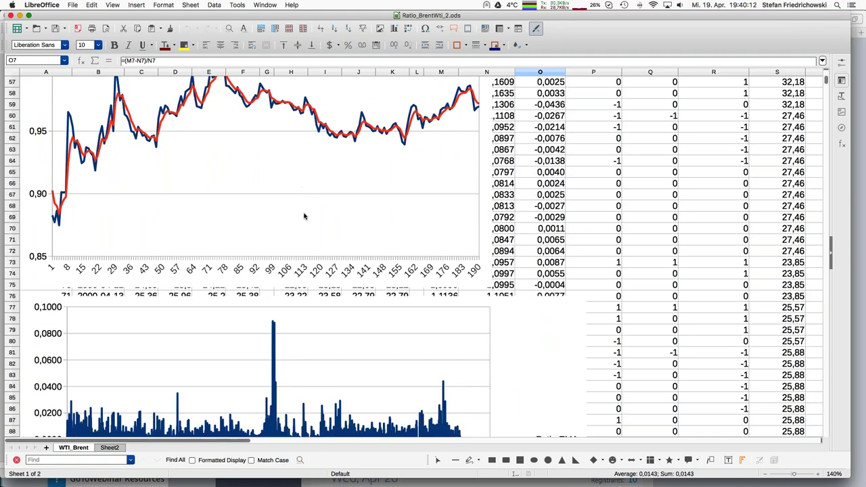
scroll(527, 255, "down", 6)
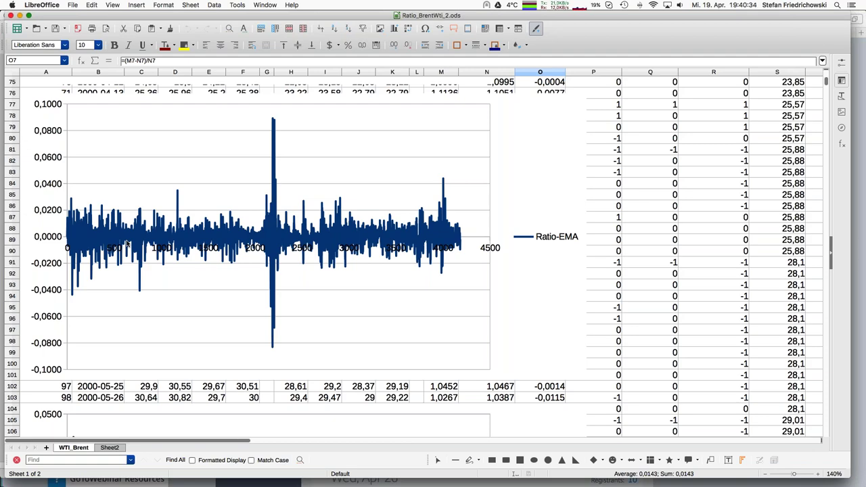
scroll(127, 244, "down", 7)
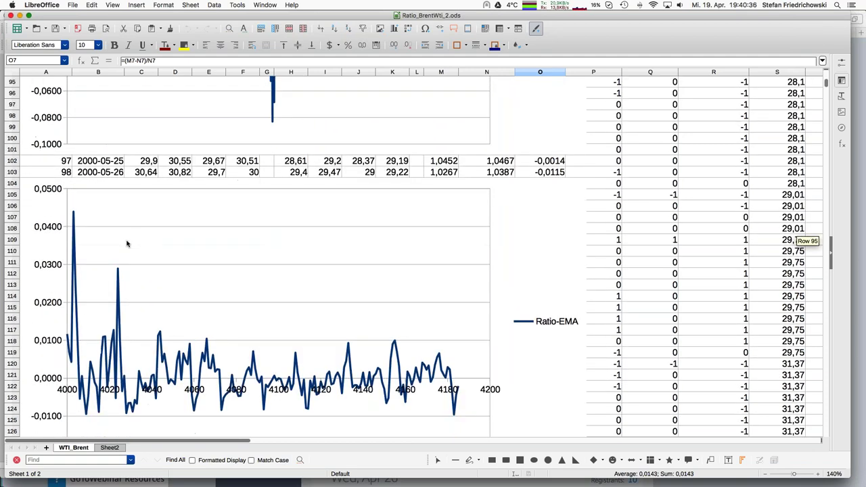
scroll(126, 244, "down", 2)
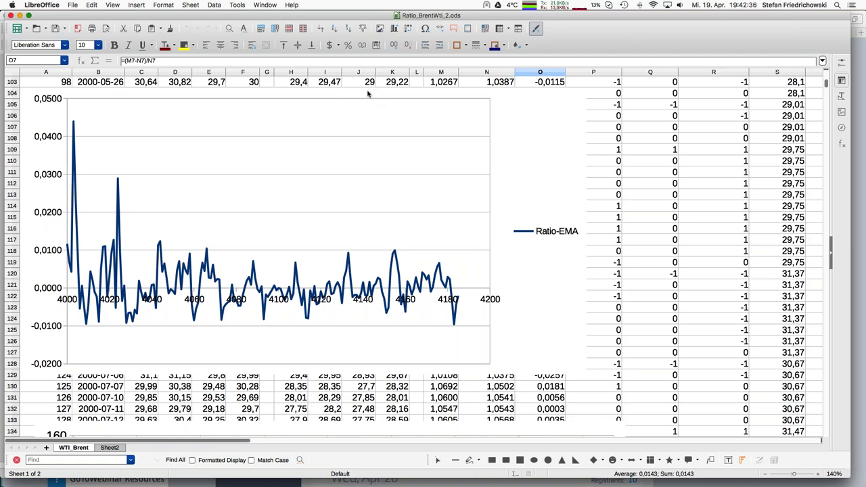
Step: Examine the entry, exit and trade columns and the chart of Sum_WTI, Sum_Brent and Sum at 130% zoom
scroll(369, 91, "up", 5)
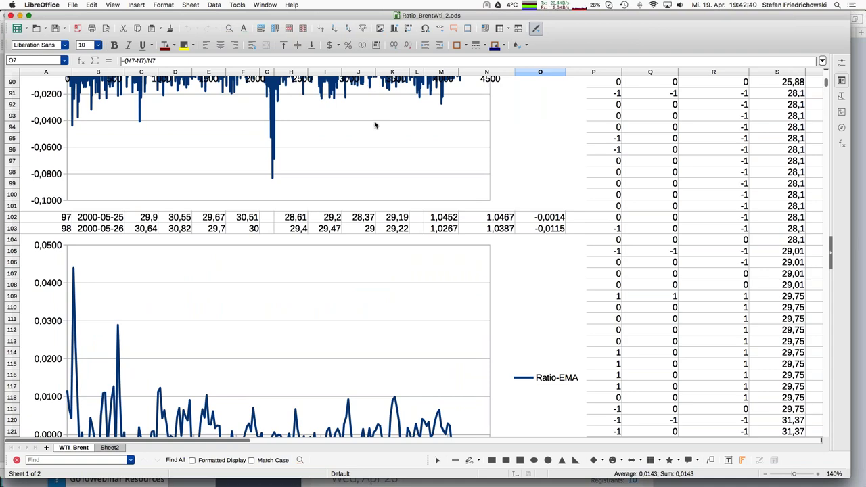
scroll(370, 131, "up", 20)
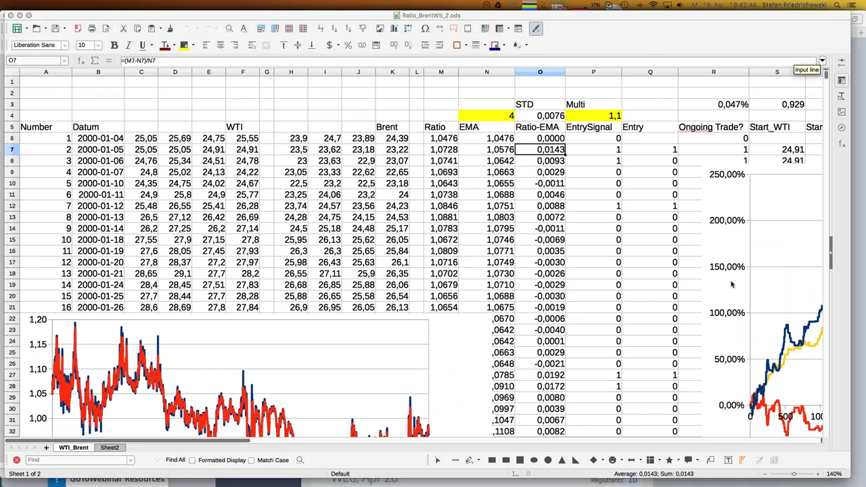
left_click(765, 475)
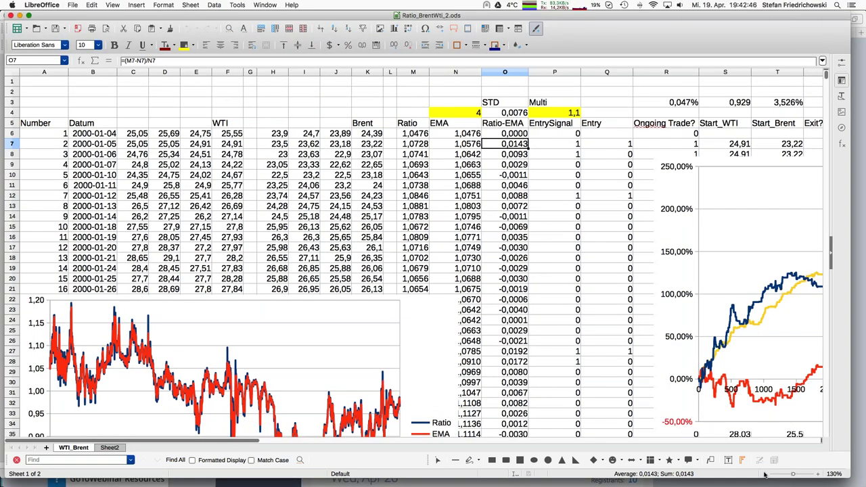
left_click(341, 185)
key("Right")
key("Right")
key("Right")
key("Right")
key("Right")
key("Right")
key("Right")
key("Right")
key("Right")
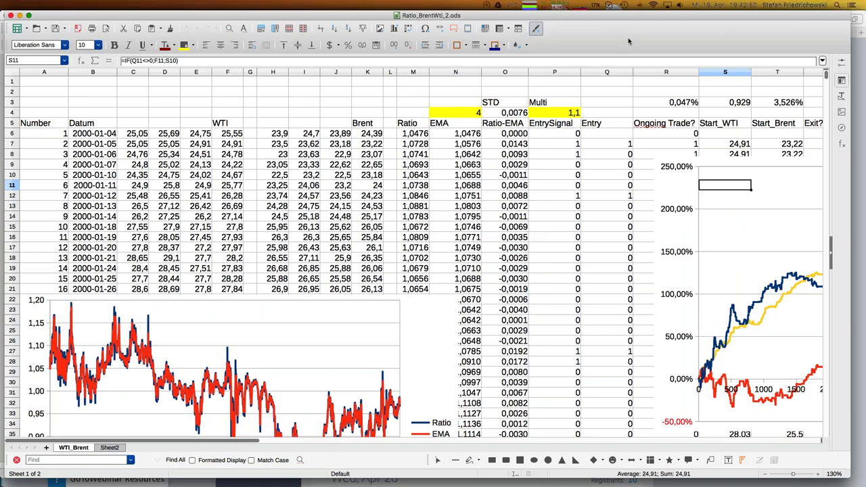
left_click(232, 175)
key("Right")
key("Right")
key("Right")
key("Right")
key("Right")
key("Right")
key("Right")
key("Right")
key("Right")
key("Right")
key("Right")
key("Right")
key("Right")
key("Right")
key("Right")
key("Right")
key("Right")
key("Right")
key("Right")
key("Right")
key("Right")
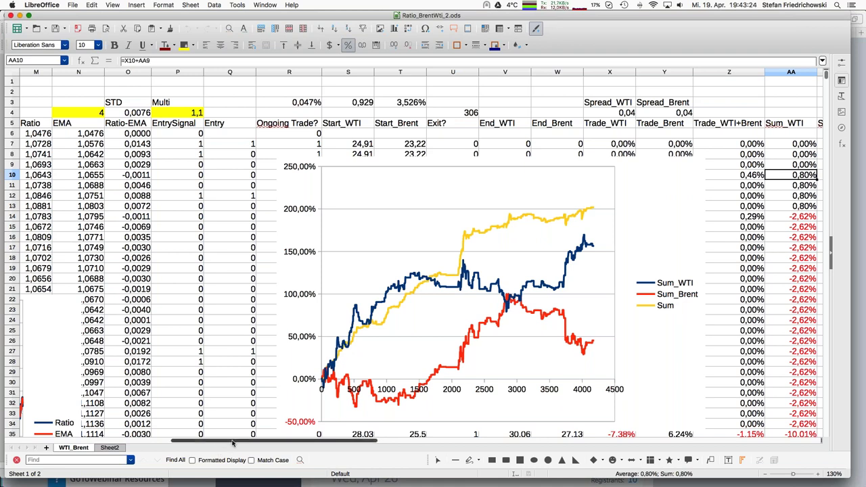
left_click_drag(233, 442, 236, 443)
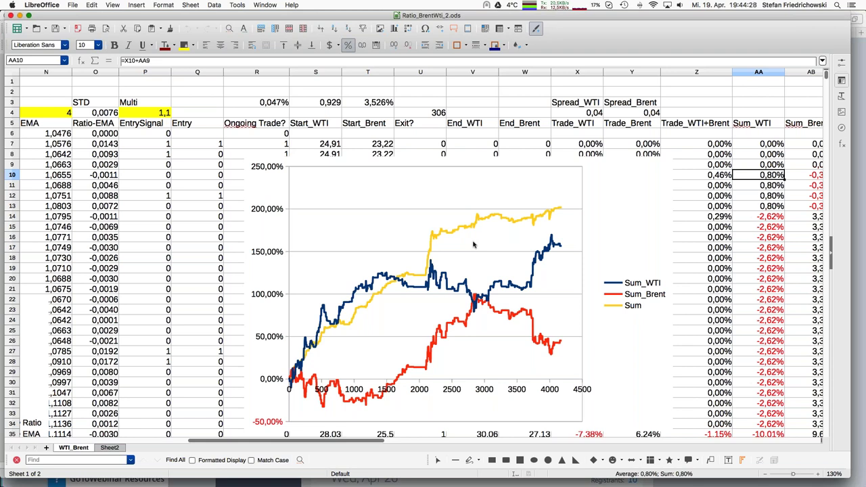
Step: Set the EMA period in cell N4 to 5 and select that cell again
left_click(57, 137)
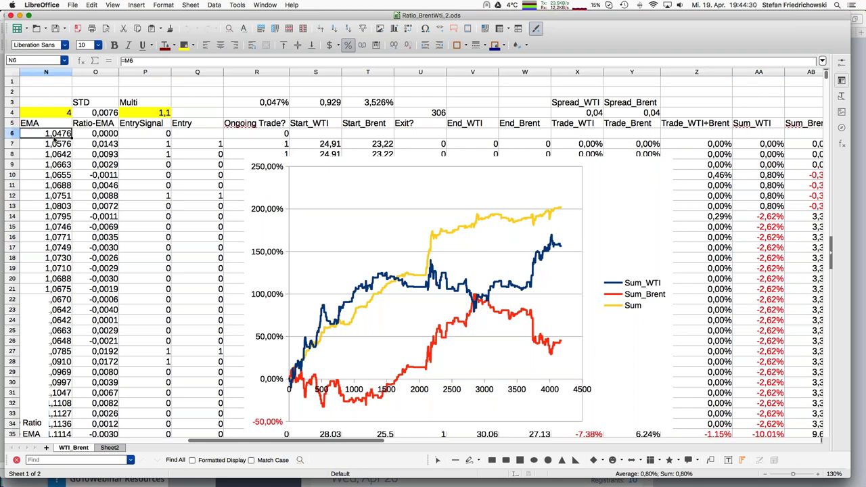
left_click(56, 116)
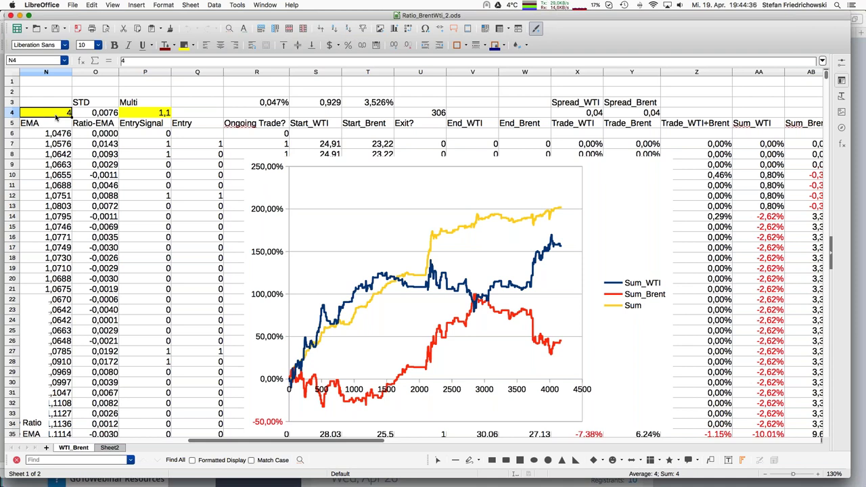
type("5")
key("Return")
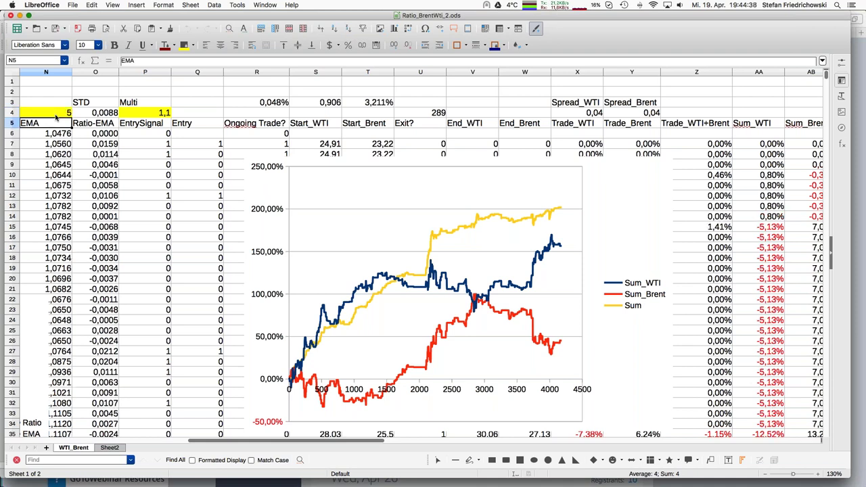
left_click(56, 117)
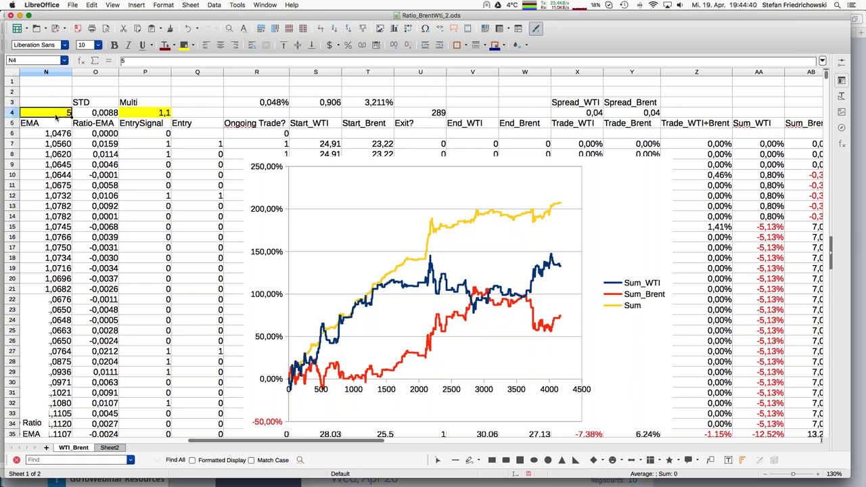
Step: Test EMA periods of 6 and 3 in cell N4
type("6")
key("Return")
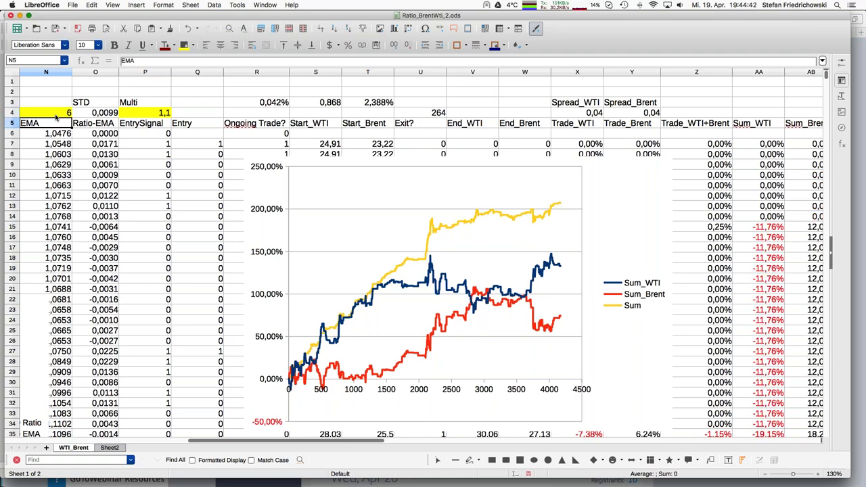
left_click(56, 117)
type("3")
key("Return")
Step: Set the EMA period in cell N4 to 4
left_click(56, 116)
type("4")
key("Return")
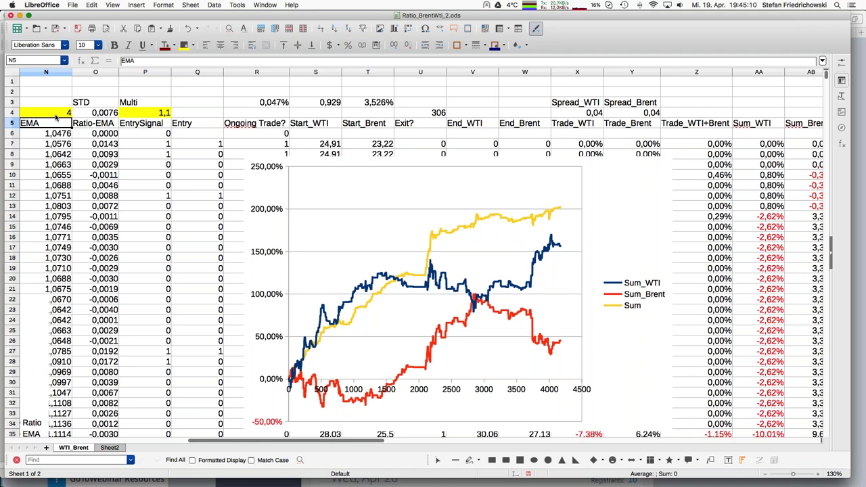
Step: Set the entry-signal multiplier in cell P4 to 1,2
key("Right")
key("Right")
key("Up")
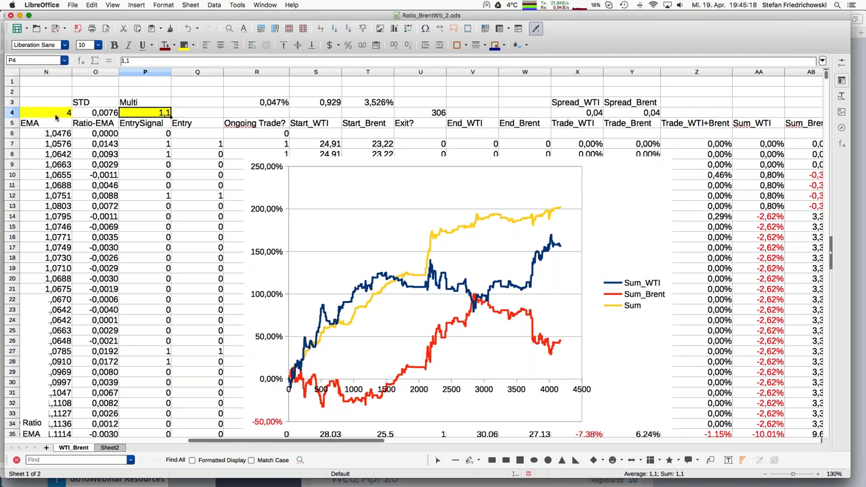
type("1,2")
key("Return")
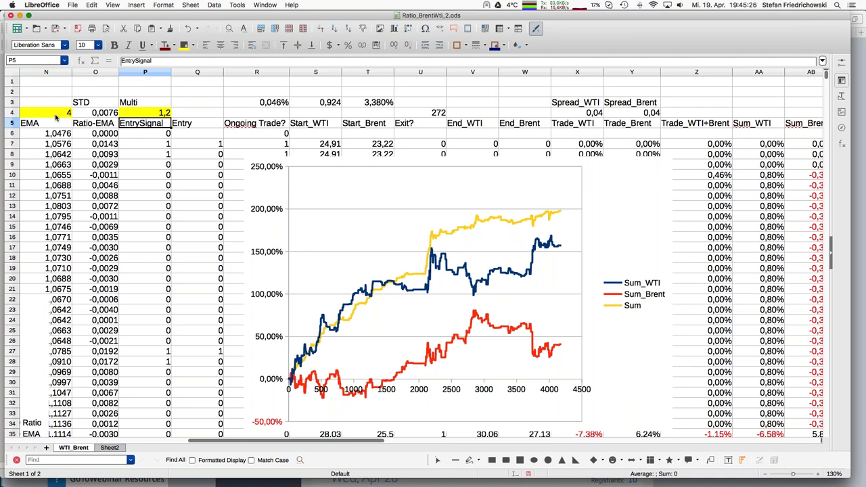
Step: Set the Multi value in cell P4 to 1,3 and select that cell again
key("Up")
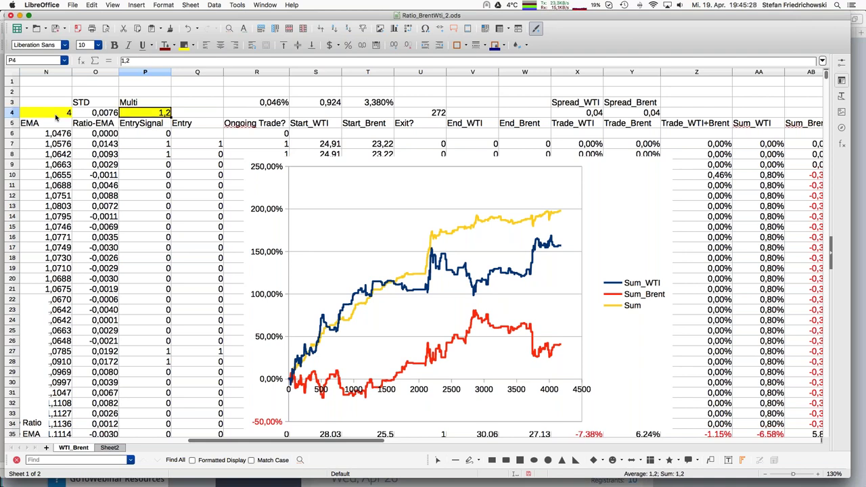
type("1,3")
key("Return")
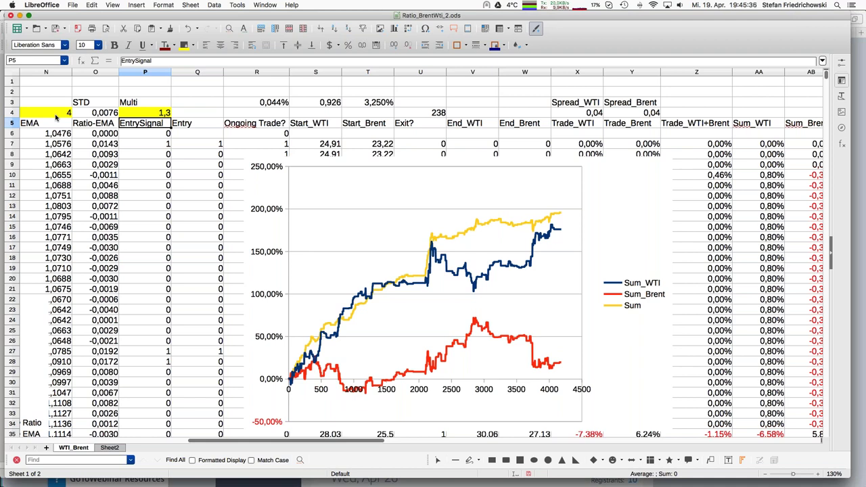
key("Up")
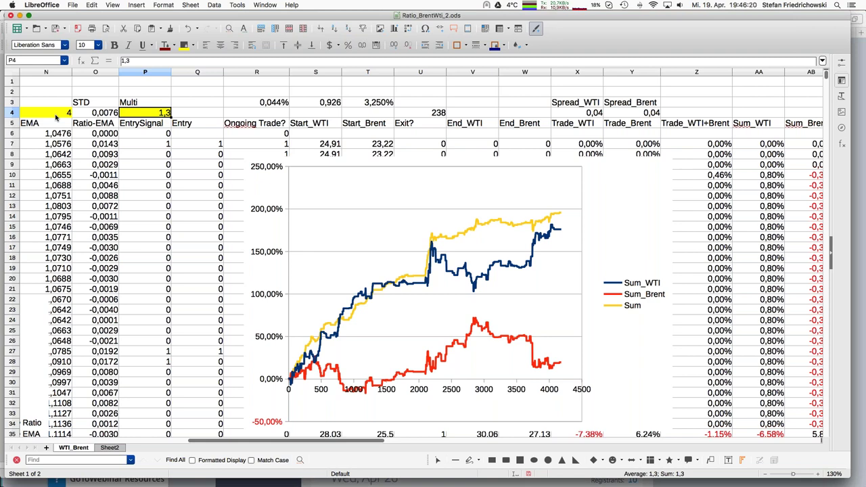
Step: Try a spread of 0 for both WTI and Brent in cells X4 and Y4, and undo both entries
key("Right")
key("Right")
key("Right")
key("Right")
key("Right")
key("Right")
key("Right")
key("Right")
key("Right")
key("Right")
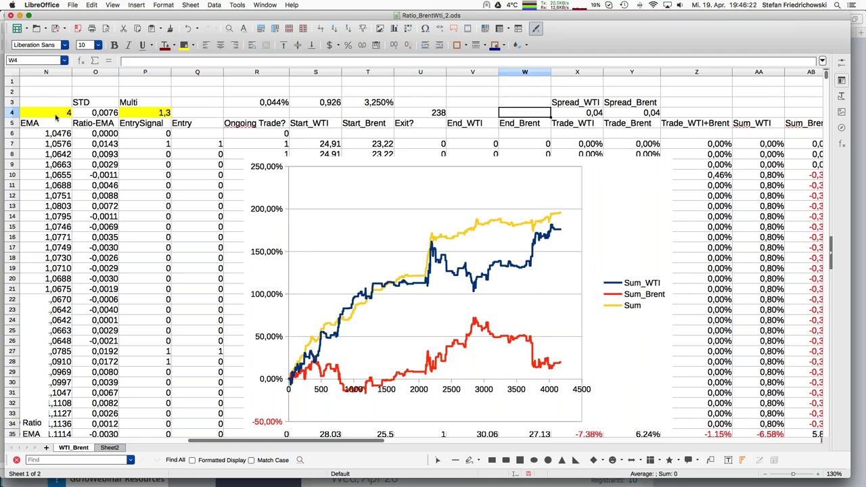
key("Right")
key("Right")
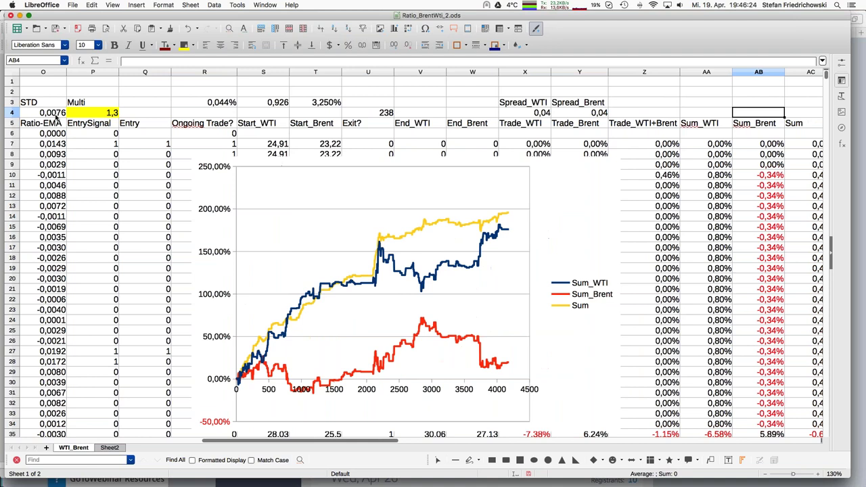
key("Left")
key("Left")
key("Left")
key("Left")
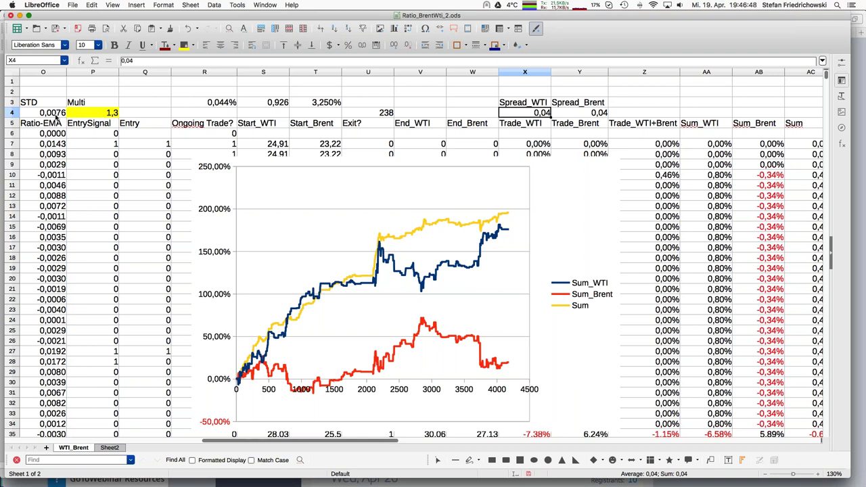
type("0")
key("Return")
key("Up")
key("Right")
type("0")
key("Return")
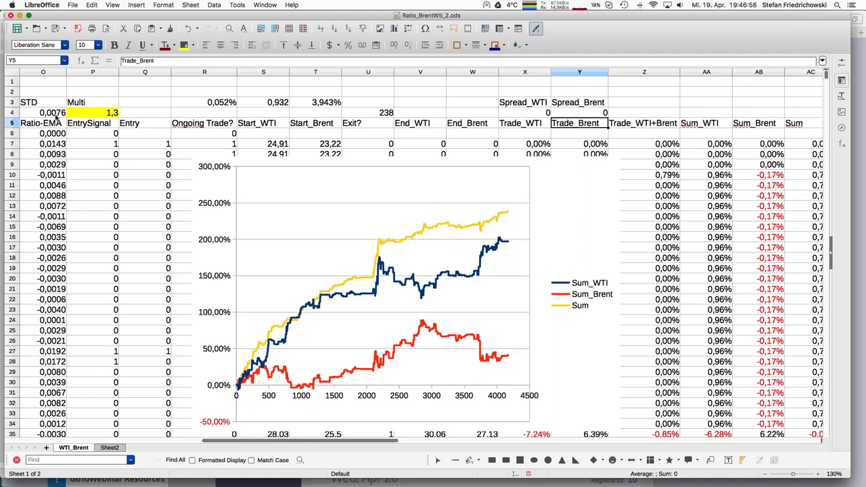
key("super+z")
key("super+z")
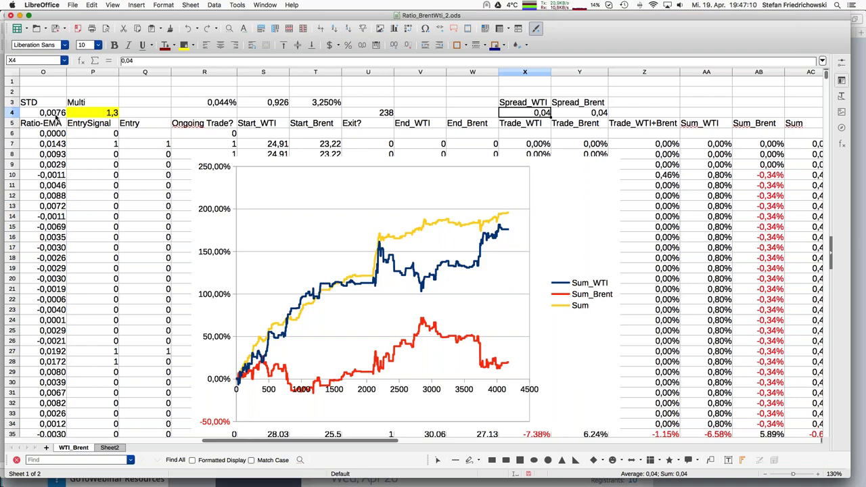
Step: Look across the floating trade, trade duration and lot-size columns to the Sum_$ column and its chart
key("Right")
key("Right")
key("Right")
key("Right")
key("Right")
key("Right")
key("Right")
key("Right")
key("Right")
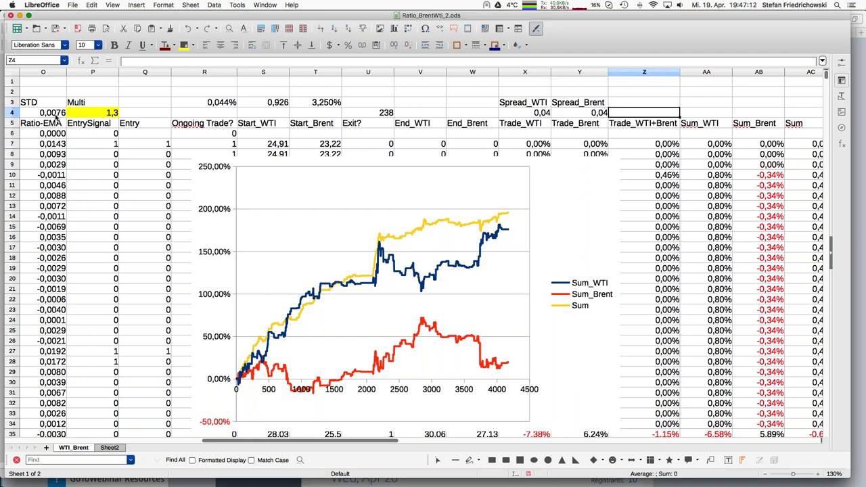
key("Right")
key("Right")
key("Right")
key("Right")
key("Right")
key("Right")
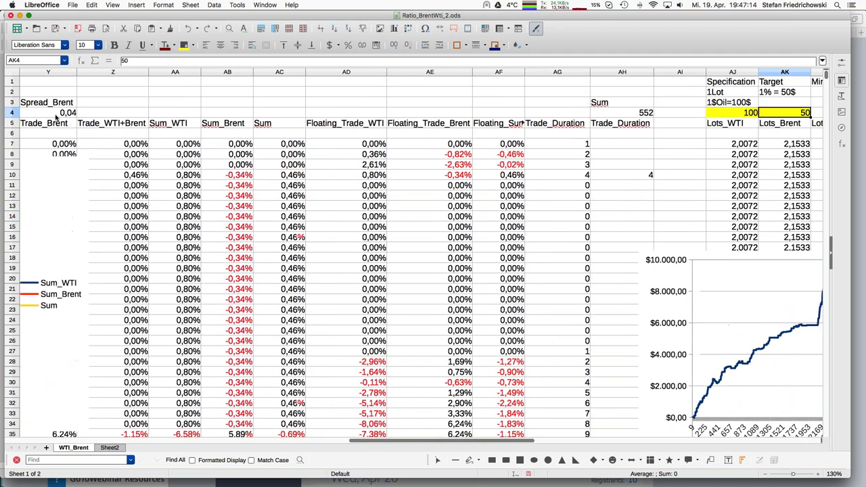
key("Right")
key("Right")
key("Right")
key("Right")
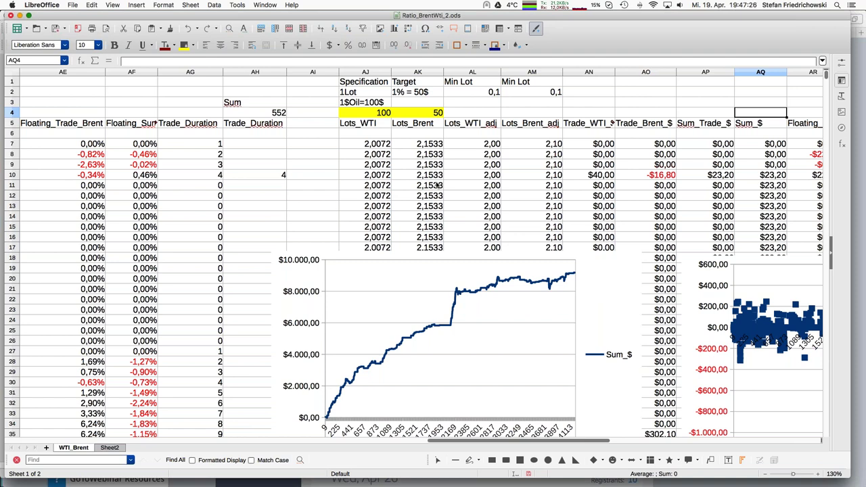
Step: Examine the WTI lot-size formula in AJ7 and the adjusted lot formula in AL7 with its minimum lot
left_click(466, 146)
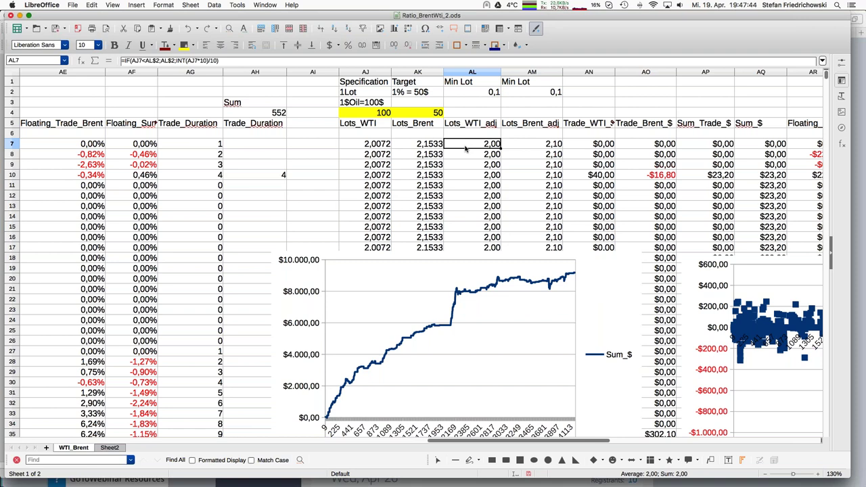
key("Left")
key("Left")
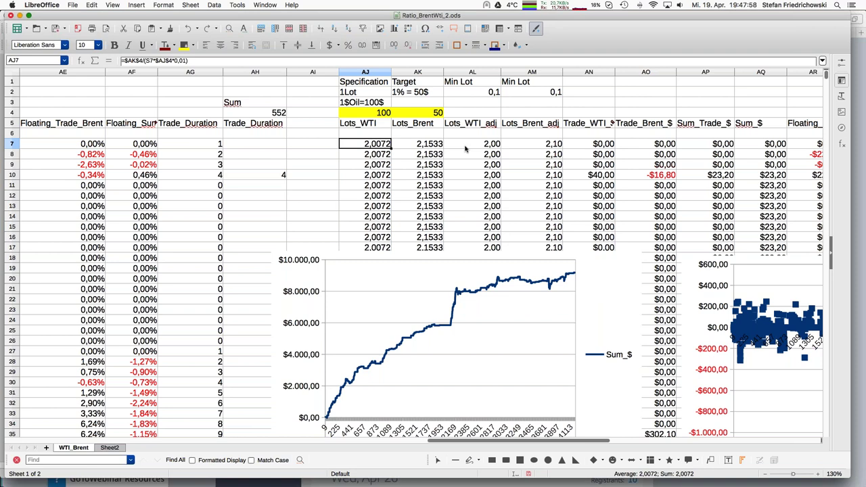
left_click(466, 147)
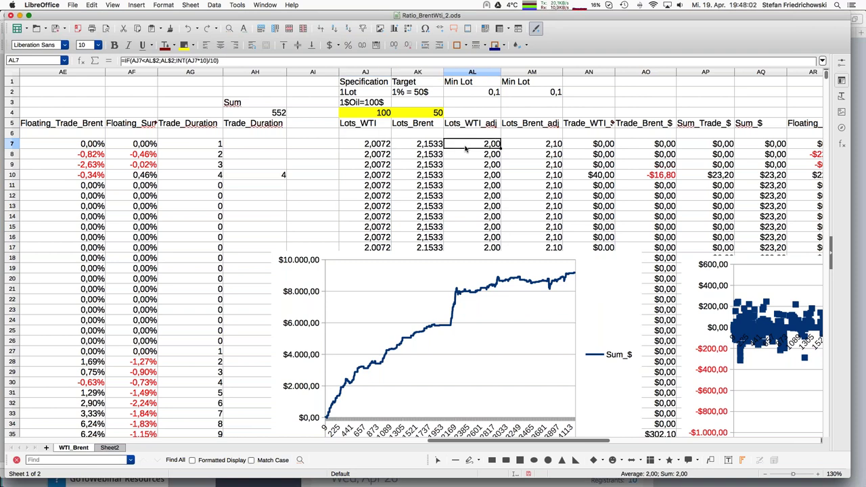
key("Up")
key("Up")
key("Up")
key("Up")
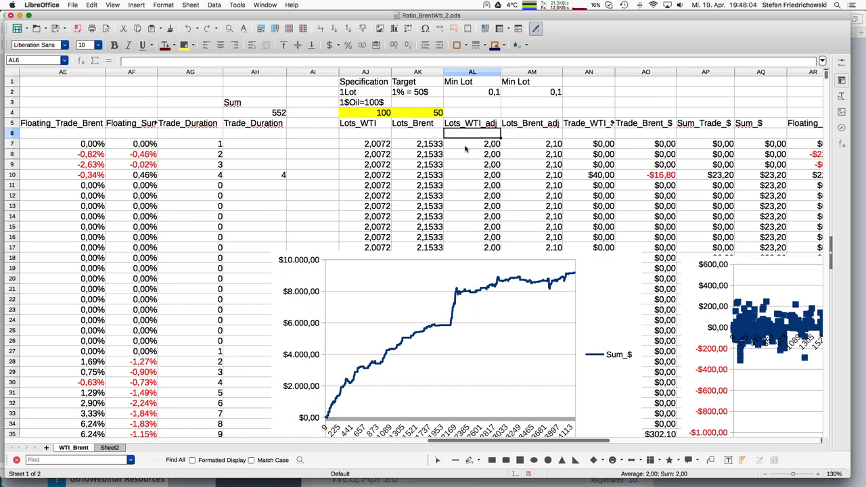
key("Down")
key("Down")
key("Down")
key("Down")
key("Down")
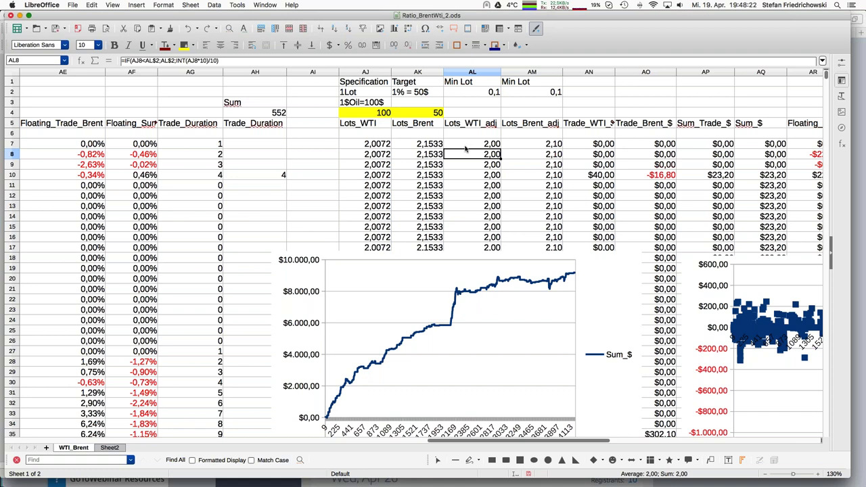
Step: Inspect the summed trade formula in AP8 and the WTI and Brent dollar trade formulas in AN10 and AO10
key("Right")
key("Right")
key("Right")
key("Right")
key("Right")
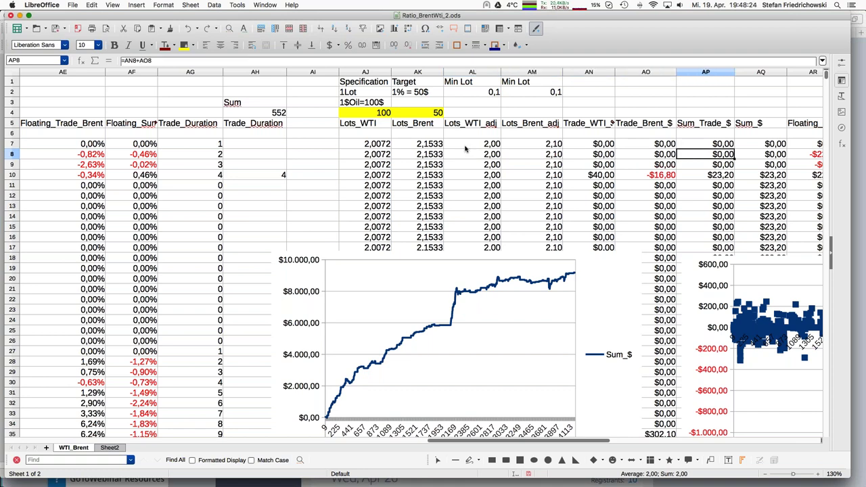
key("Right")
key("Right")
key("Left")
key("Left")
key("Left")
key("Left")
key("Down")
key("Down")
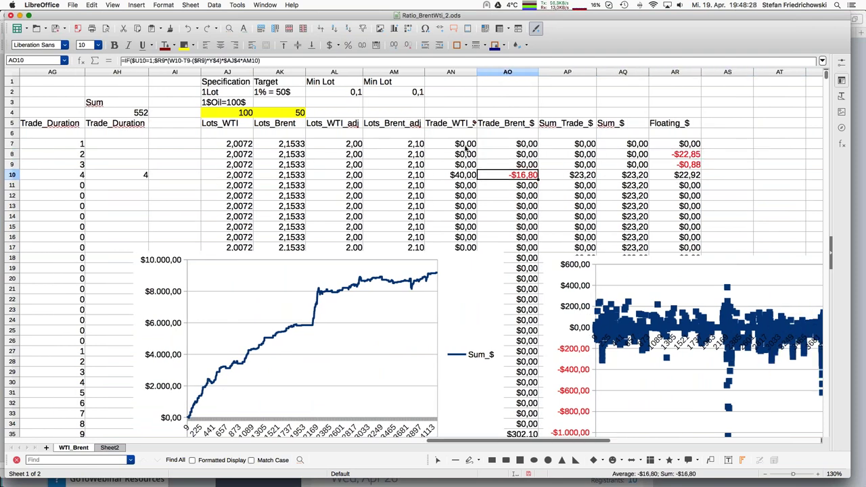
key("Left")
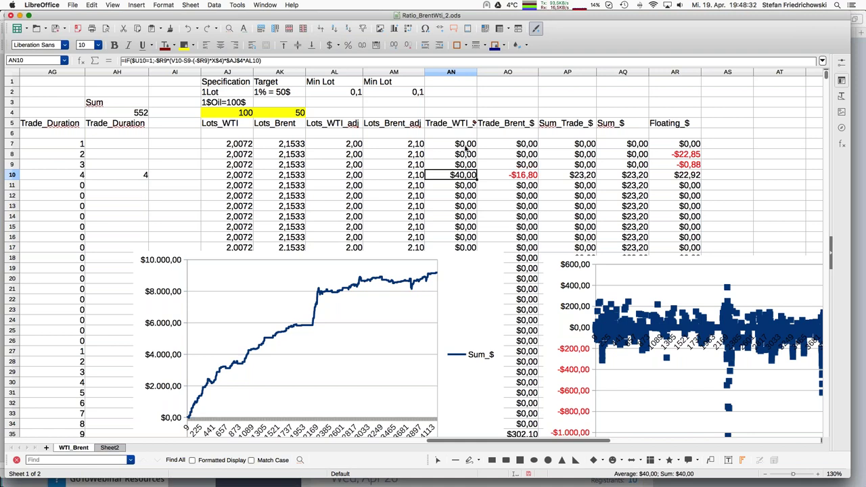
key("Down")
key("Up")
key("Right")
key("Right")
key("Left")
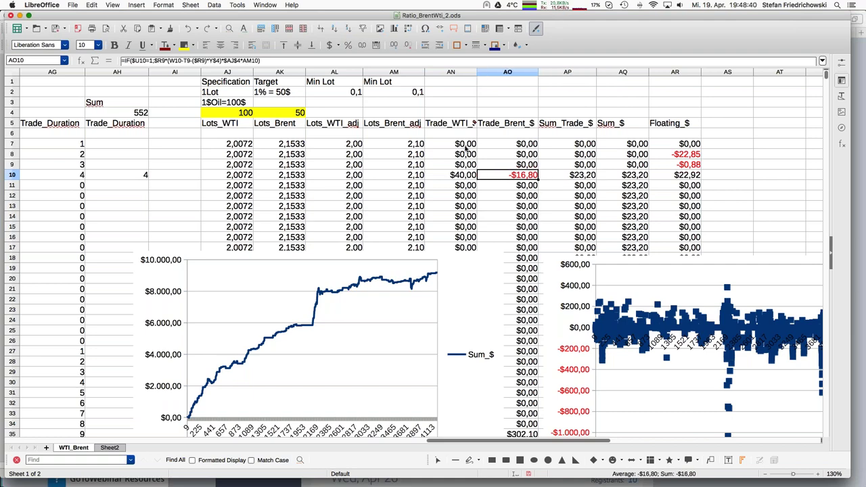
Step: Compare the WTI and Brent dollar results of the trade in row 80
key("Page_Down")
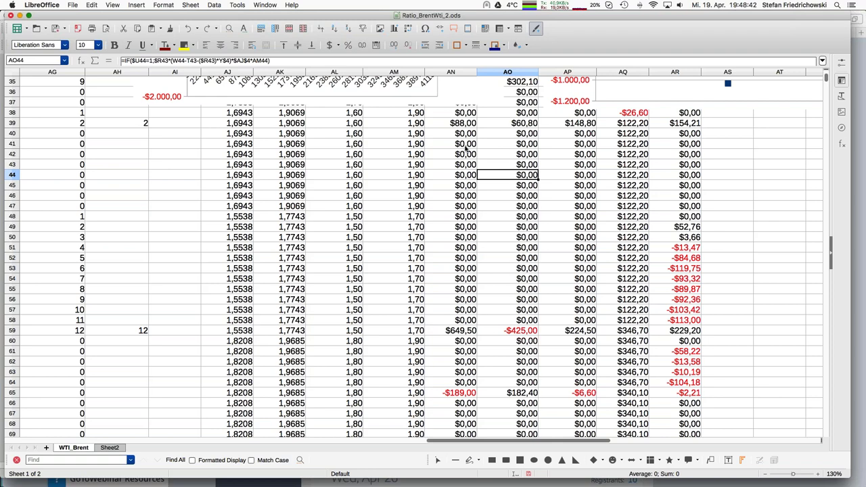
key("Page_Down")
key("Down")
key("Down")
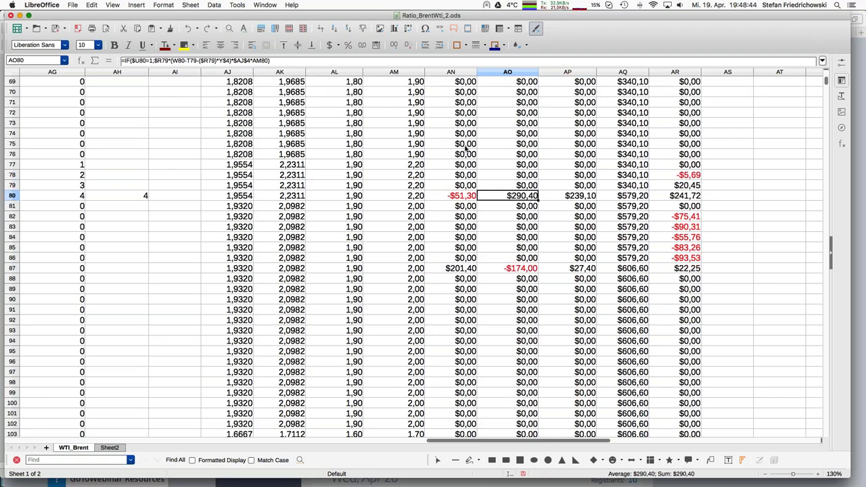
key("Left")
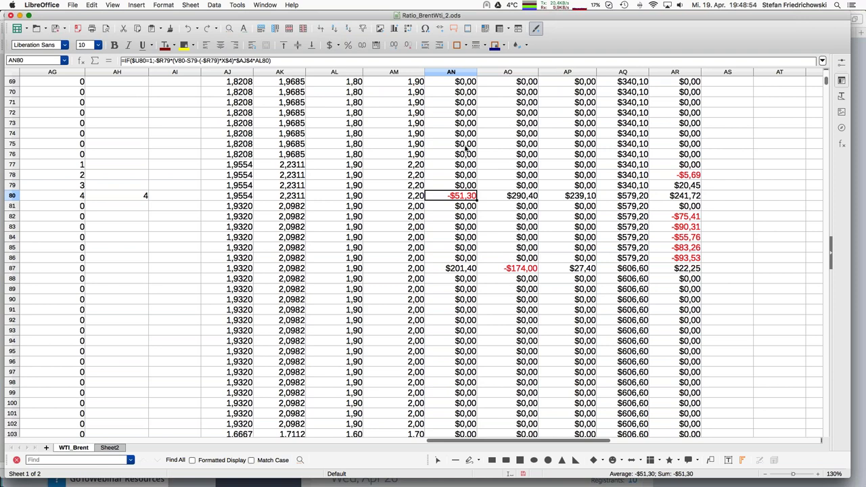
key("Right")
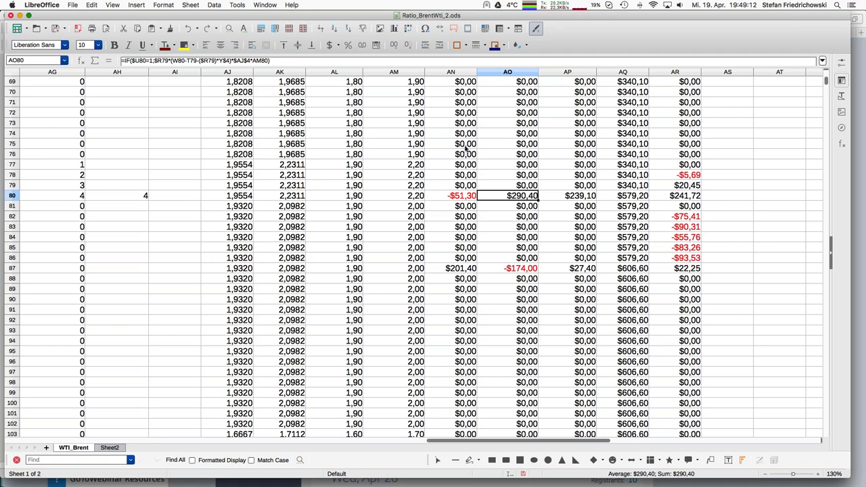
Step: Examine the WTI, Brent and summed dollar results of the trade in row 127 and of the trades below it
key("Page_Down")
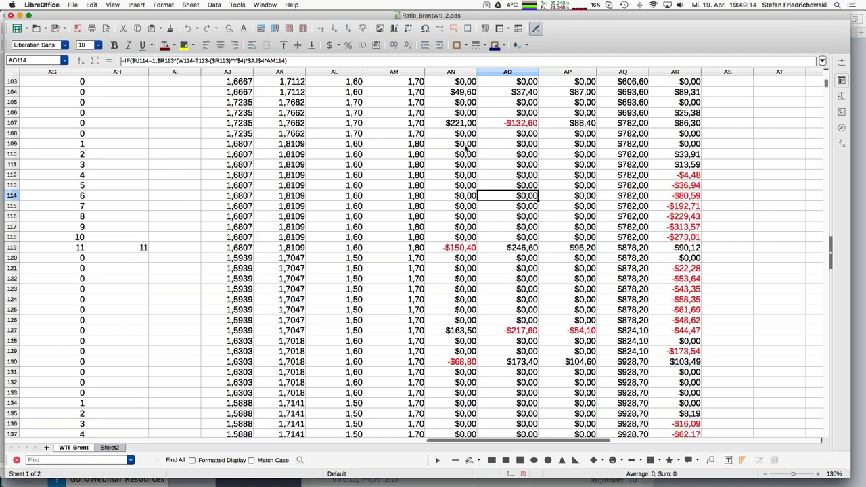
key("Down")
key("Down")
key("Down")
key("Down")
key("Down")
key("Down")
key("Down")
key("Down")
key("Down")
key("Down")
key("Down")
key("Down")
key("Down")
key("Left")
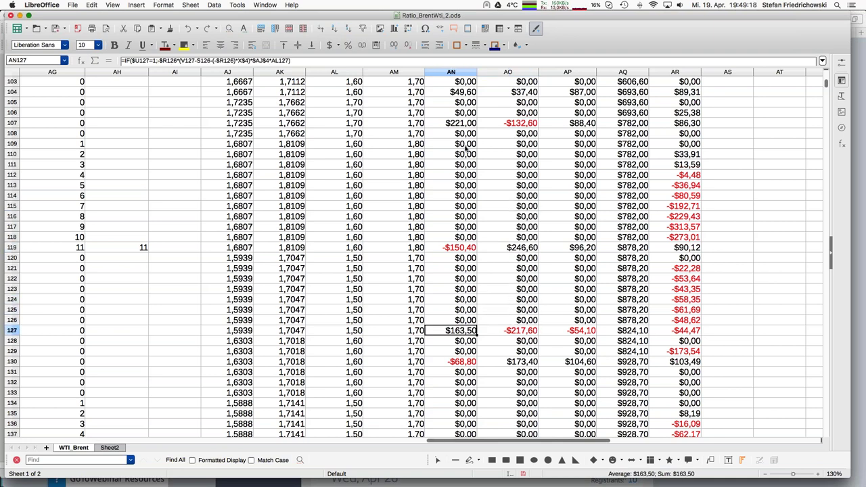
key("Right")
key("Right")
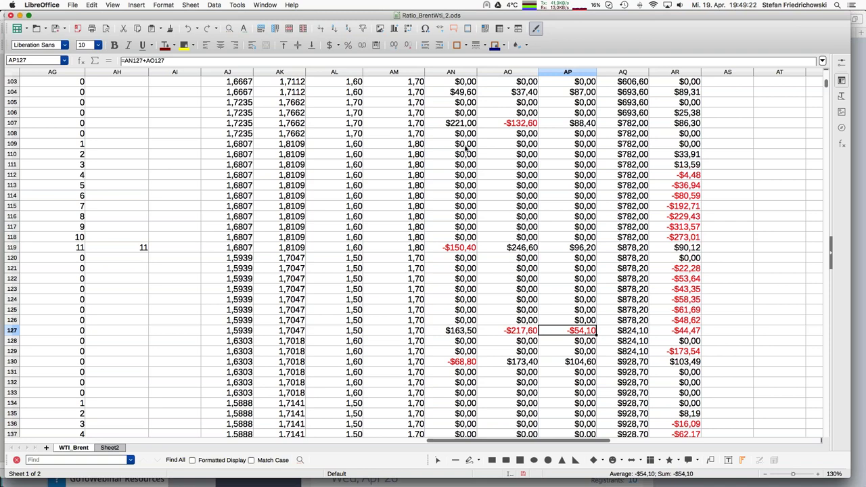
key("Page_Down")
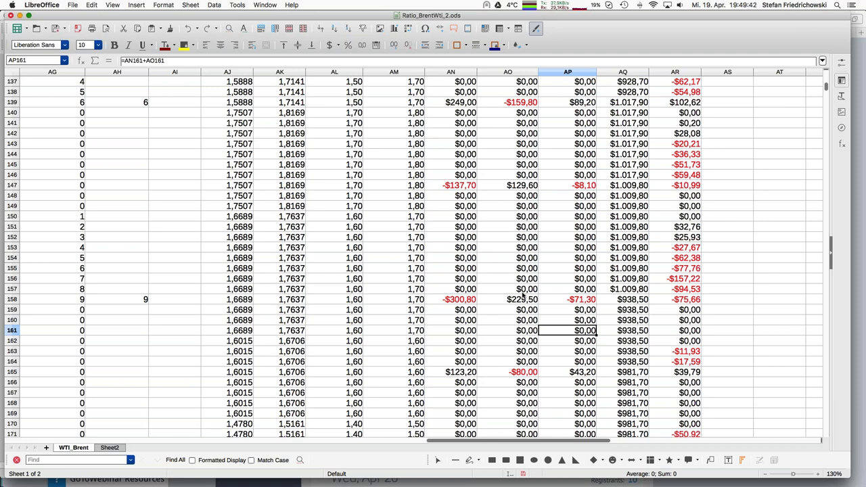
key("Page_Down")
Step: Return to the first rows and examine the chart of Floating_$ beyond the Sum_$ chart
key("Page_Up")
key("Page_Up")
key("Page_Up")
key("Page_Up")
key("Page_Up")
key("Page_Up")
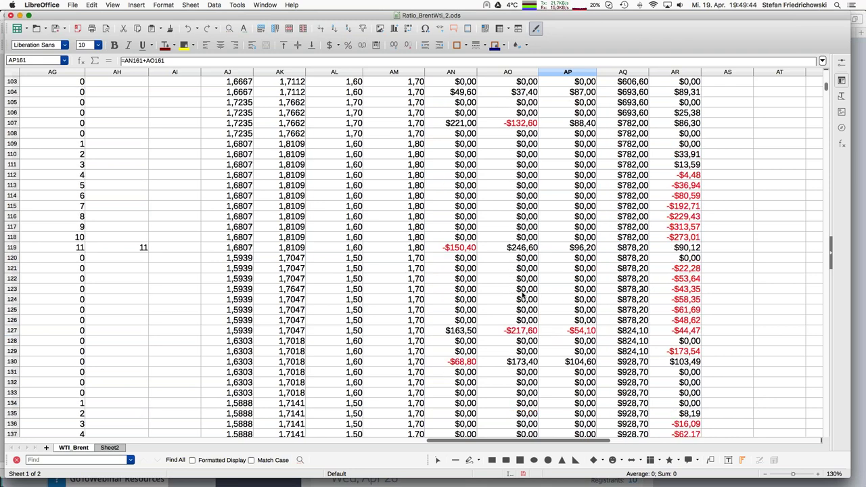
key("Right")
key("Right")
key("Right")
key("Right")
key("Right")
key("Right")
key("Right")
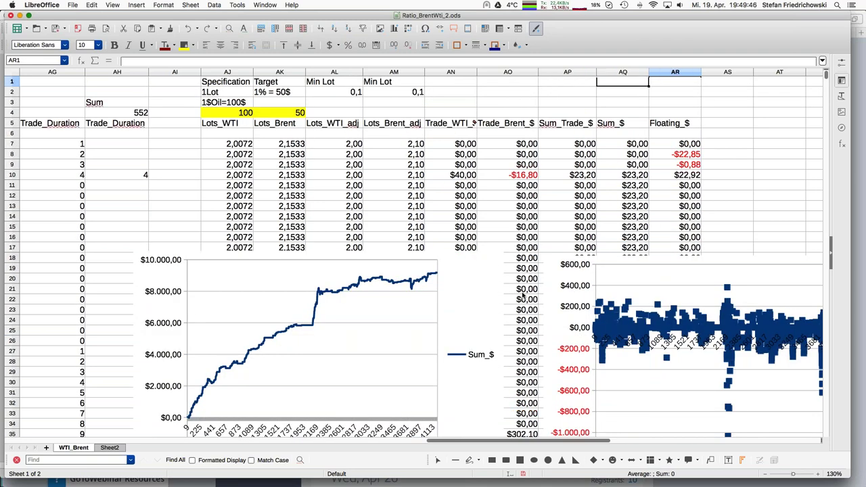
key("Right")
key("Right")
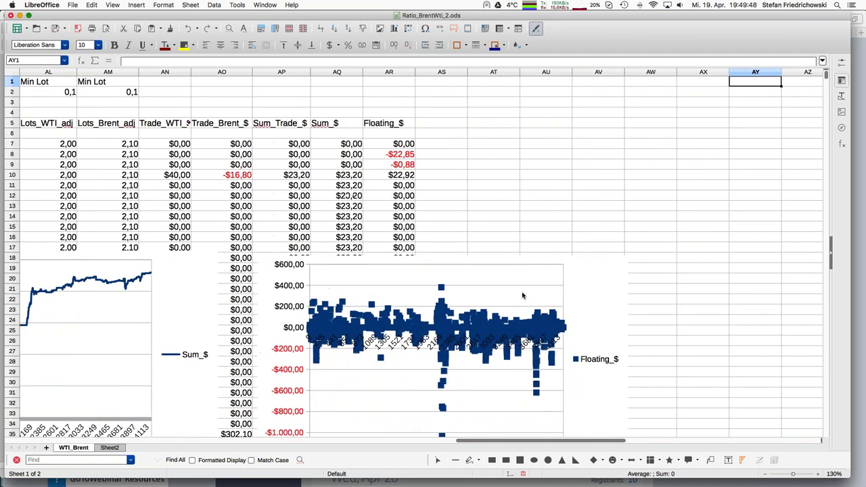
Step: Go through the running total formulas in the Sum_$ column down to row 37, next to the Floating_$ chart
key("Left")
key("Left")
key("Left")
key("Left")
key("Left")
key("Left")
key("Left")
key("Left")
key("Down")
key("Down")
key("Down")
key("Down")
key("Down")
key("Down")
key("Down")
key("Down")
key("Down")
key("Down")
key("Down")
key("Down")
key("Down")
key("Down")
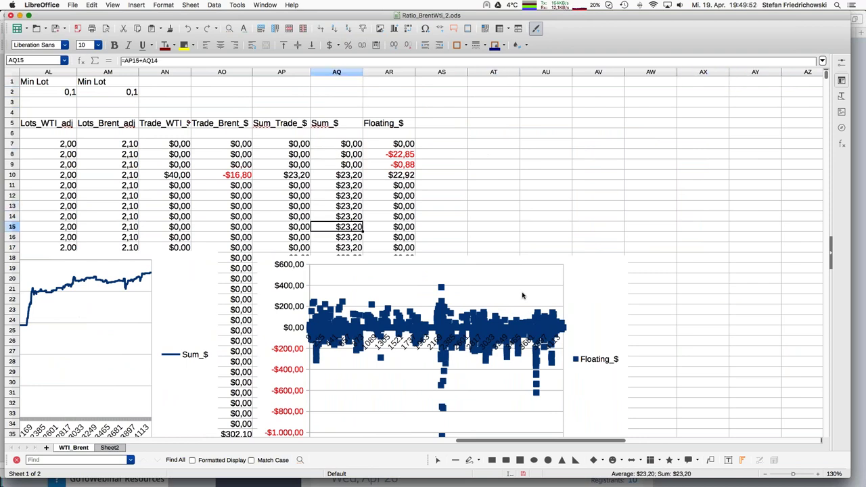
key("Down")
key("Down")
key("Down")
key("Down")
key("Down")
key("Down")
key("Down")
key("Down")
key("Down")
key("Down")
key("Down")
key("Down")
key("Down")
key("Down")
key("Down")
key("Down")
key("Down")
key("Down")
key("Down")
key("Down")
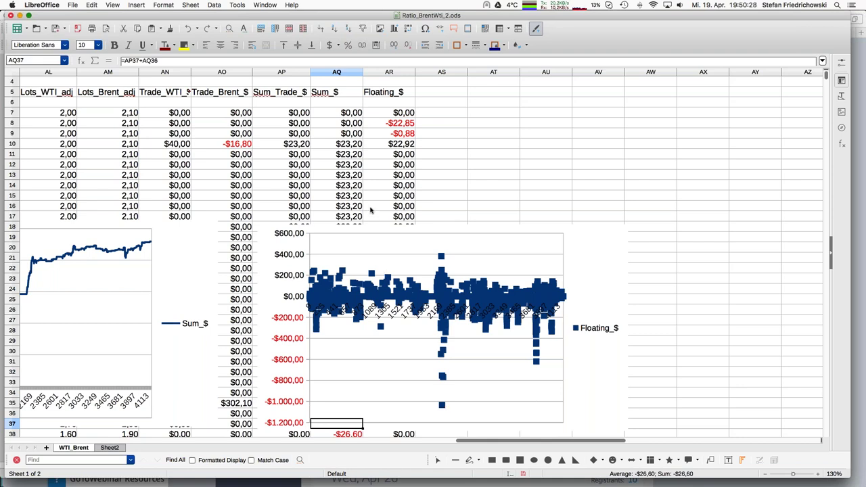
Step: Go back along row 14 from the Sum_$ column to column L and examine the Sum_WTI, Sum_Brent and Sum percentage chart
left_click(334, 187)
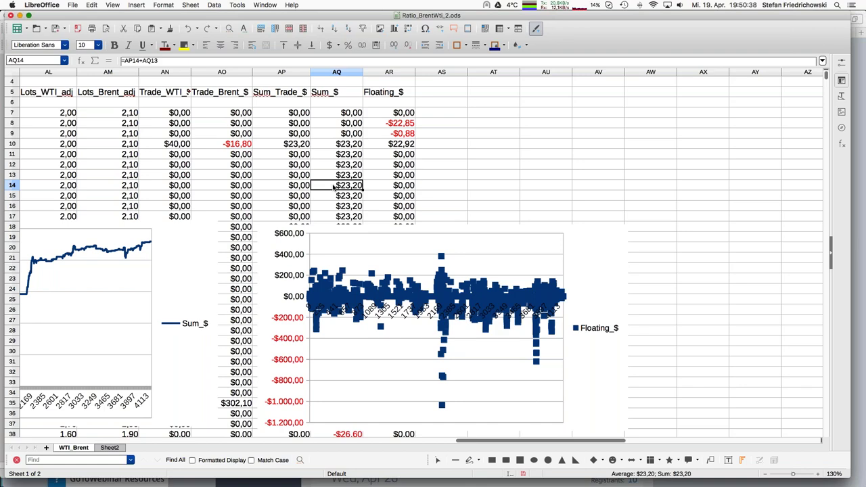
key("Left")
key("Left")
key("Left")
key("Left")
key("Left")
key("Left")
key("Left")
key("Left")
key("Left")
key("Left")
key("Left")
key("Left")
key("Left")
key("Left")
key("Left")
key("Left")
key("Left")
key("Left")
key("Left")
key("Left")
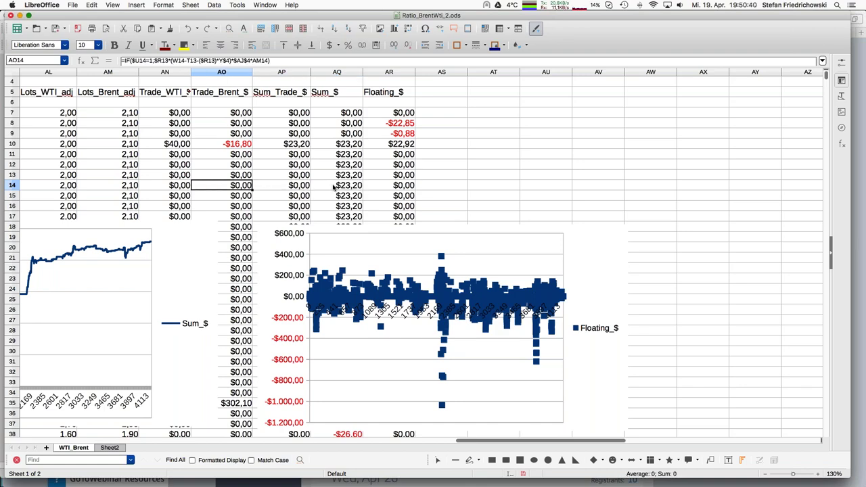
key("Left")
key("Left")
key("Left")
key("Left")
key("Left")
key("Left")
key("Left")
key("Left")
key("Left")
key("Left")
key("Left")
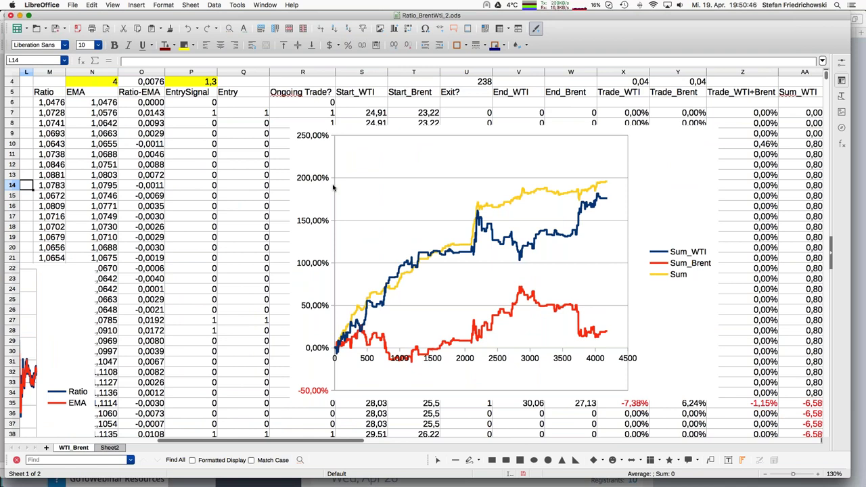
Step: Switch to Microsoft Remote Desktop and bring up the JFD-Demo trading terminal with the BrentCrude and WTICrude daily charts
mouse_move(3, 240)
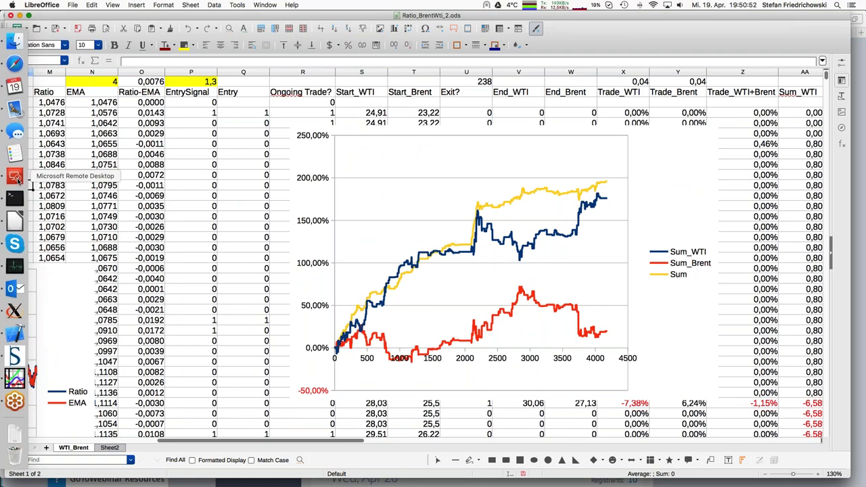
left_click(16, 177)
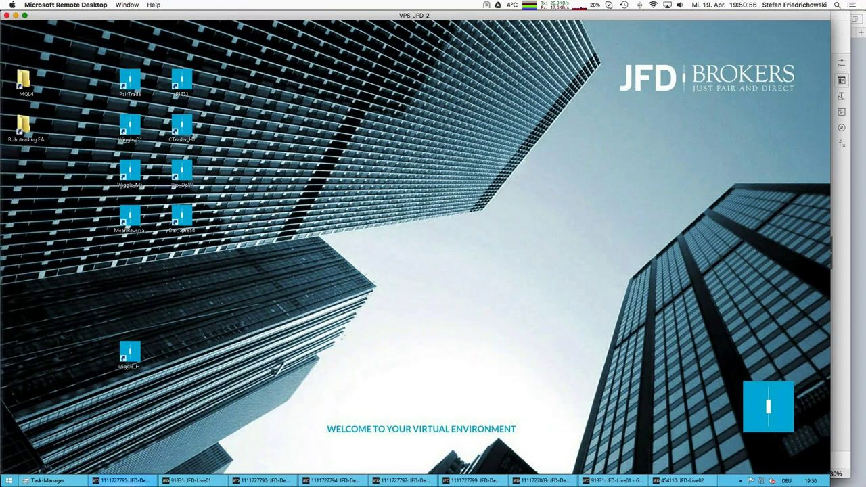
left_click(122, 481)
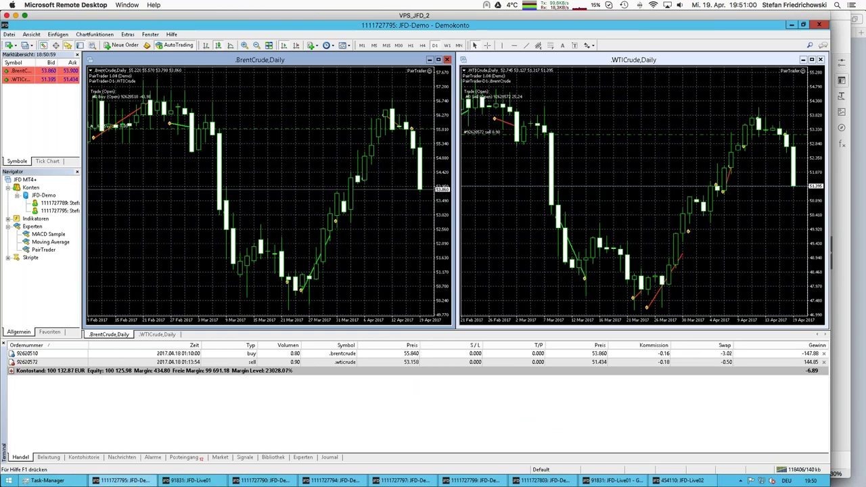